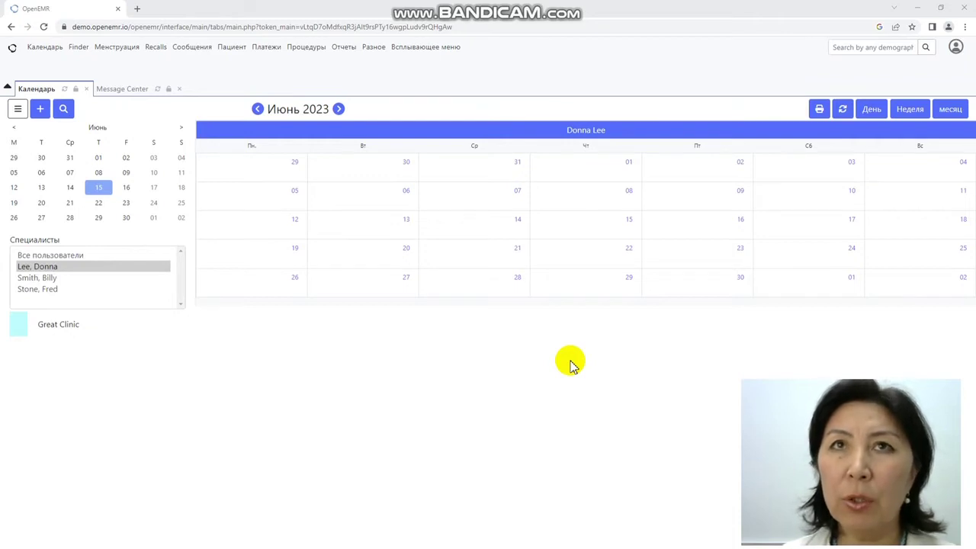
Step: Open the blank Search or Add Patient form and check the Имя, Дата/рожд. and Документ fields
click(232, 49)
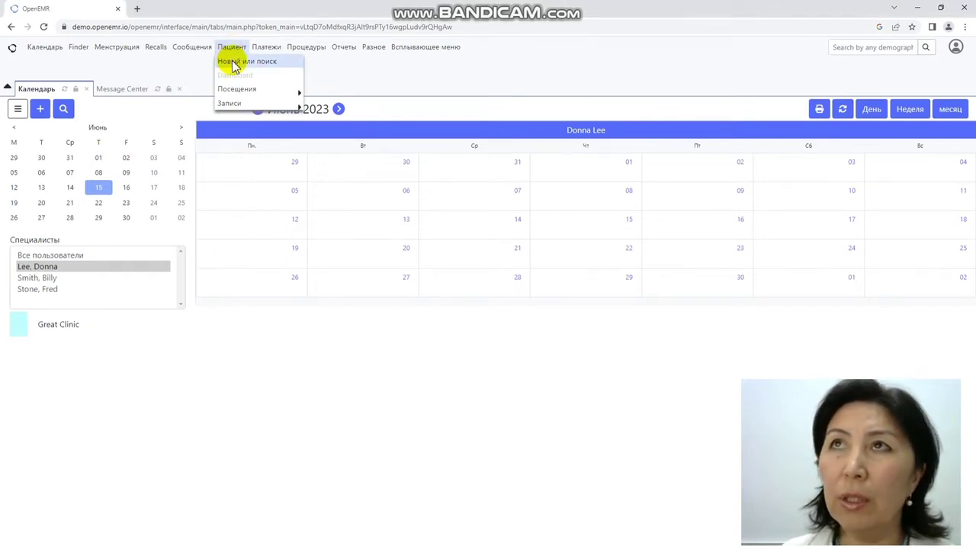
click(234, 64)
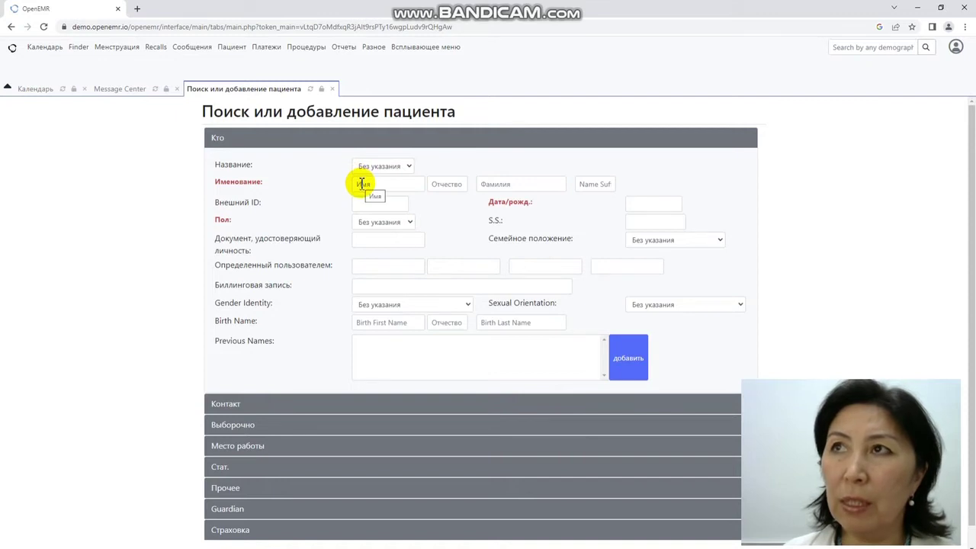
click(362, 184)
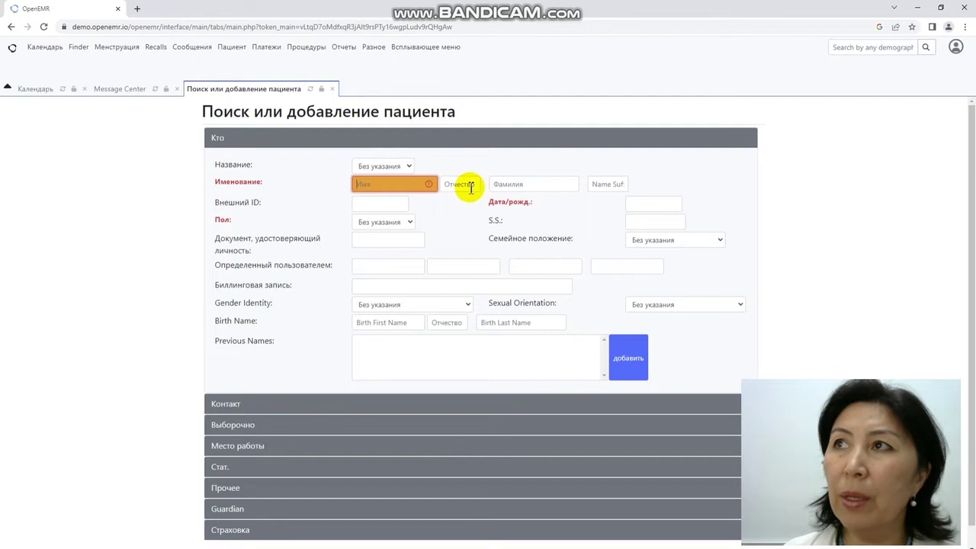
click(636, 205)
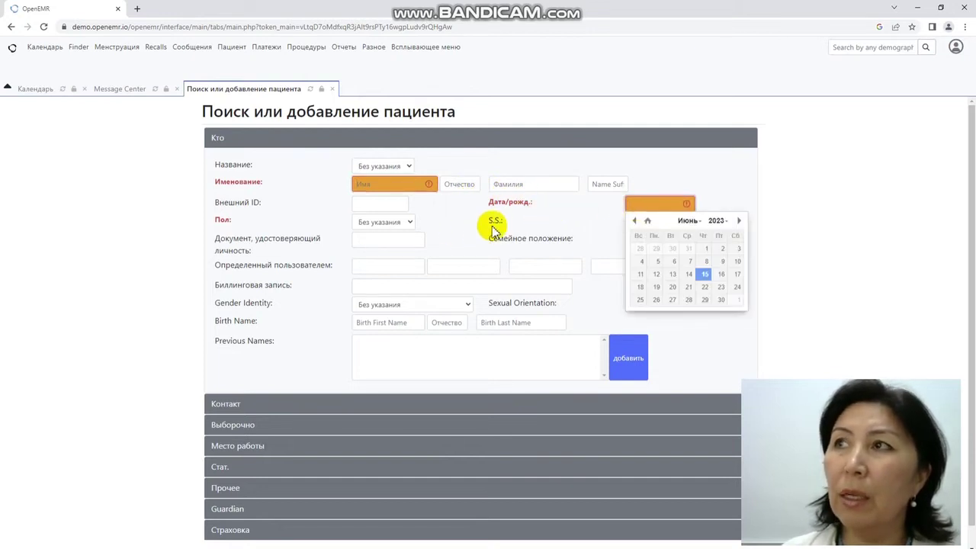
click(461, 241)
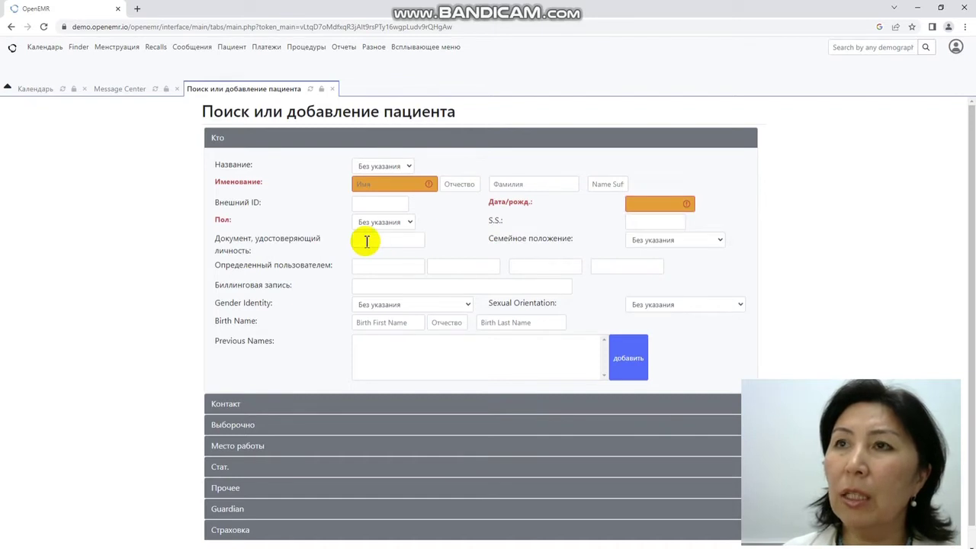
click(366, 241)
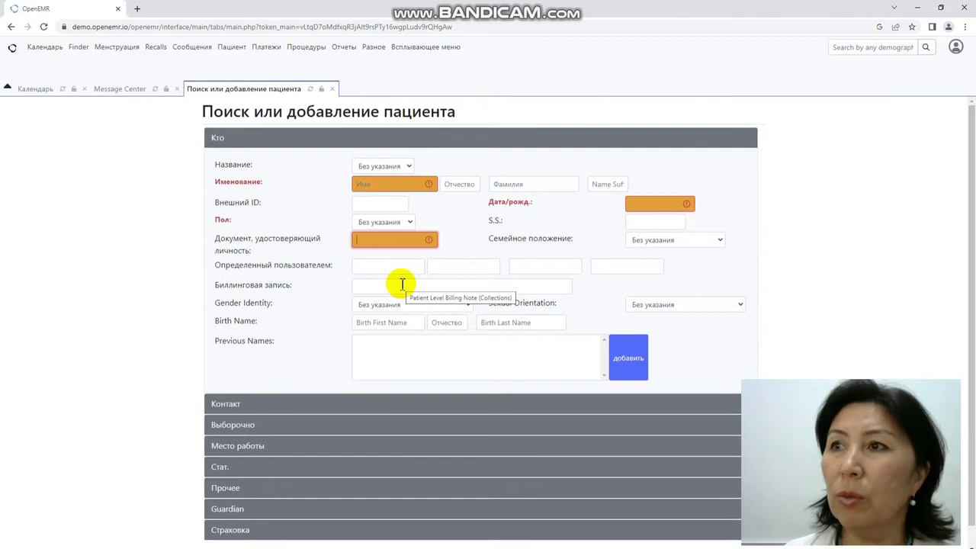
scroll(298, 370, down, 1)
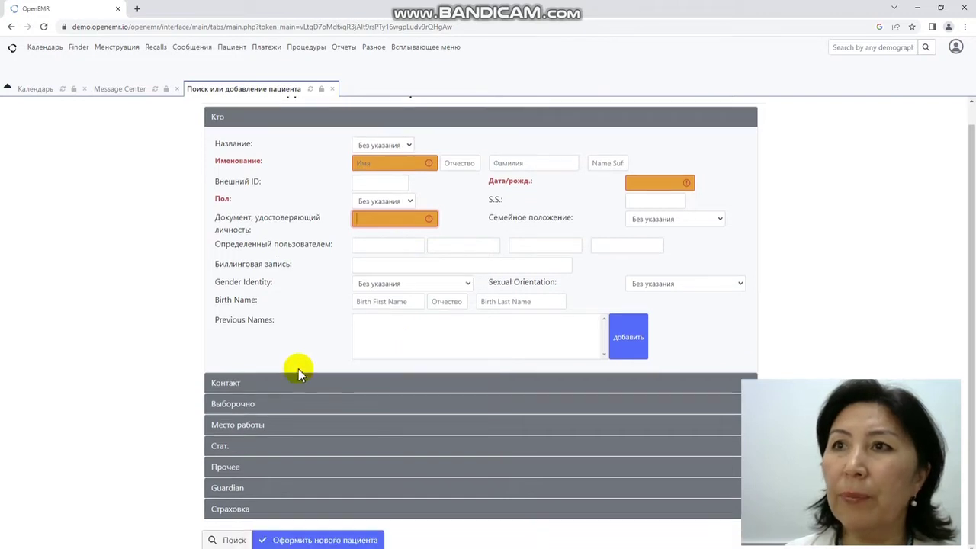
Step: Expand the Контакт, Место работы and Стат. sections of the patient form
click(262, 388)
scroll(322, 412, down, 3)
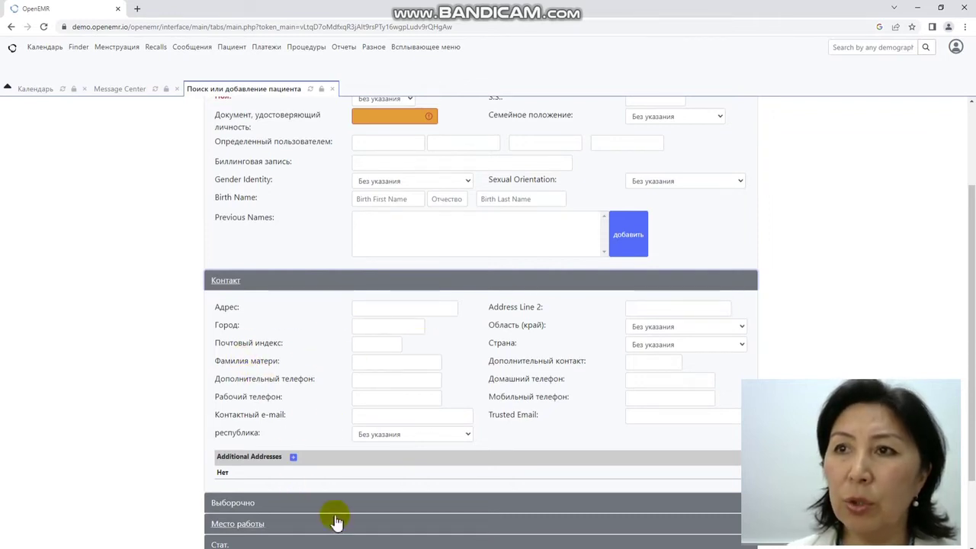
scroll(342, 508, down, 1)
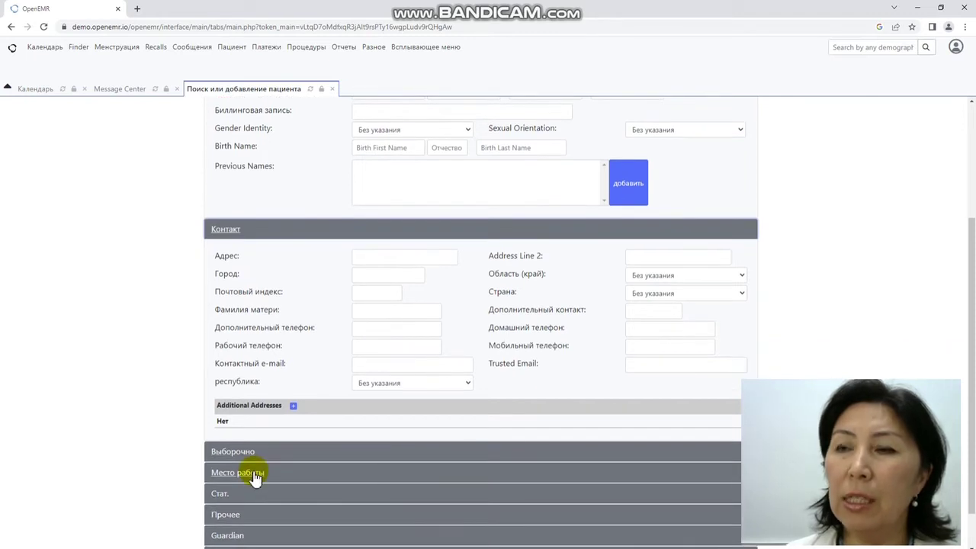
click(256, 475)
scroll(338, 483, down, 3)
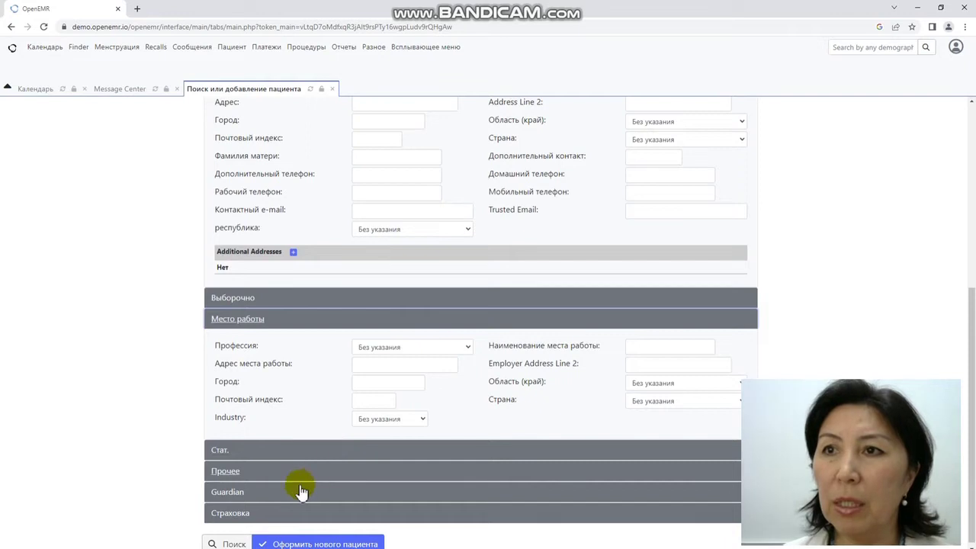
scroll(289, 492, down, 1)
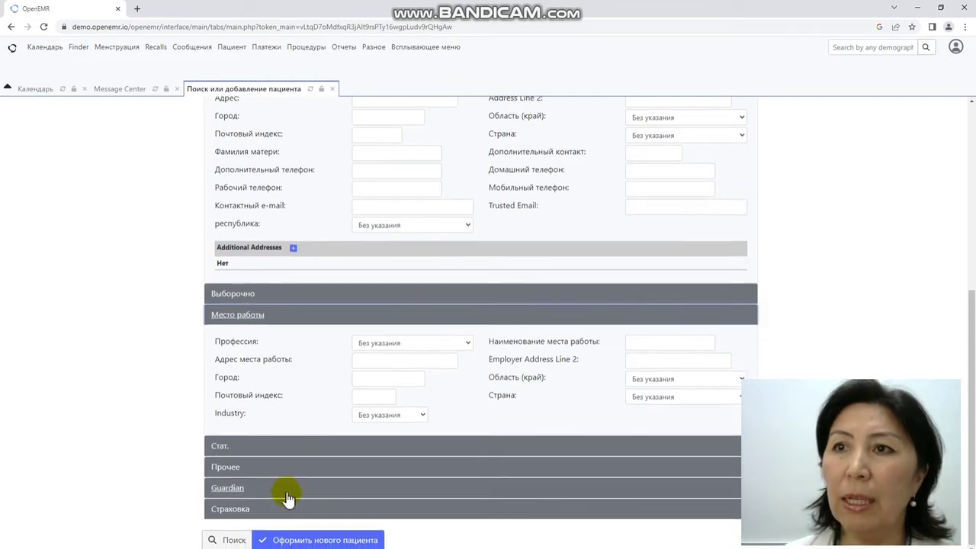
click(277, 450)
scroll(322, 490, down, 2)
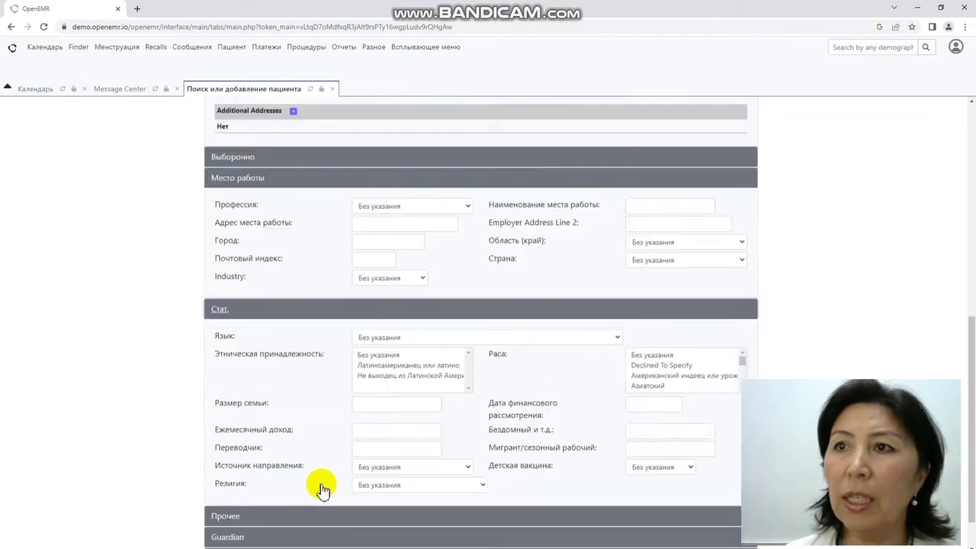
scroll(322, 490, down, 1)
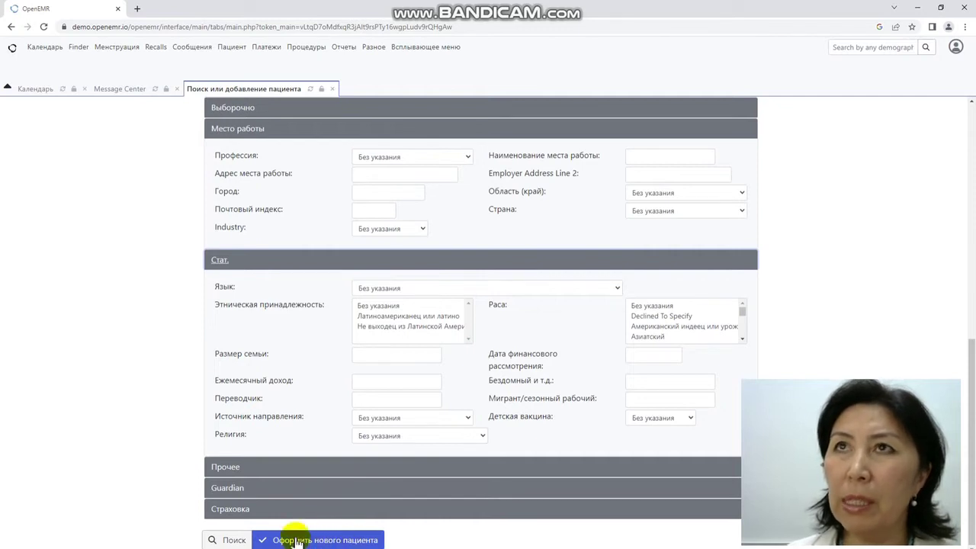
Step: Reload a fresh patient form, then close the Search or Add Patient tab
mouse_move(240, 59)
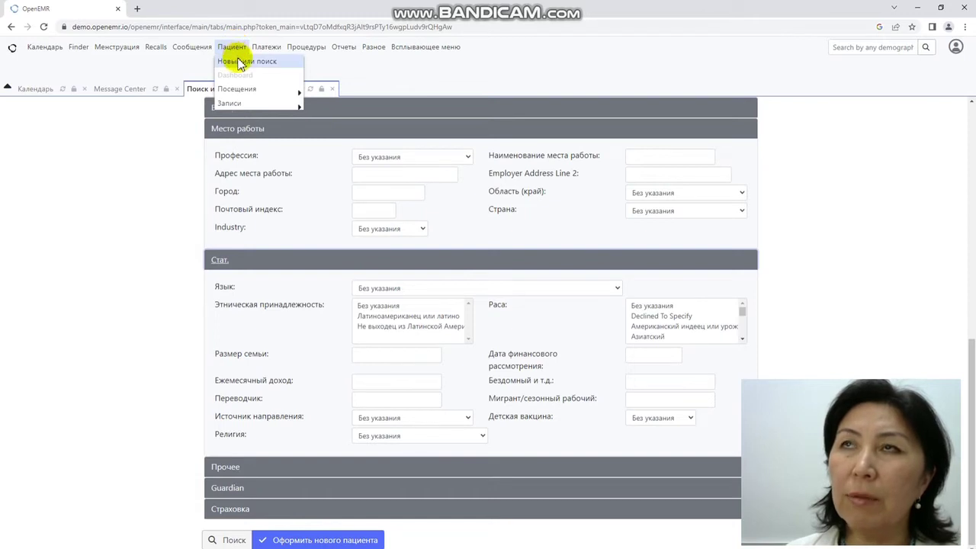
click(241, 62)
mouse_move(230, 49)
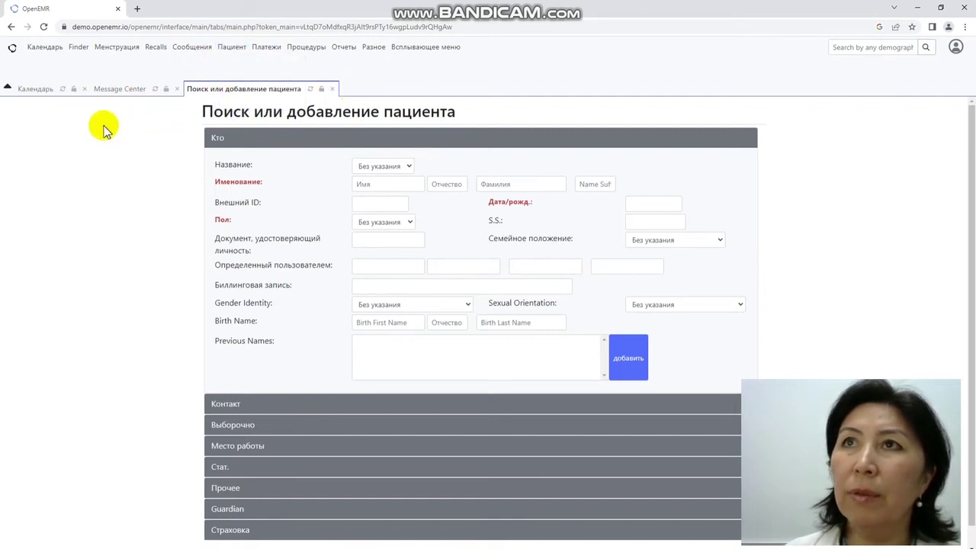
click(334, 89)
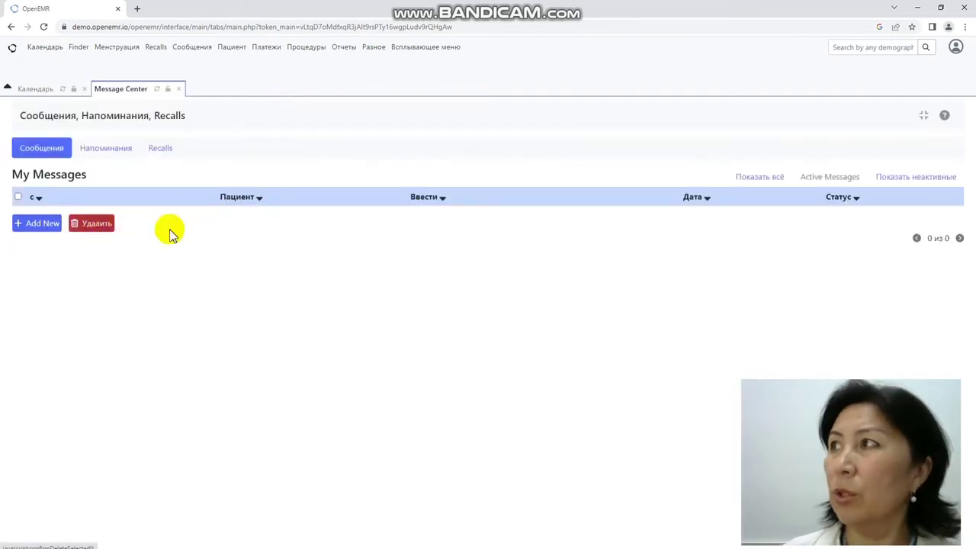
Step: Show inactive messages, start a new message, then close Message Center to return to the calendar
click(760, 183)
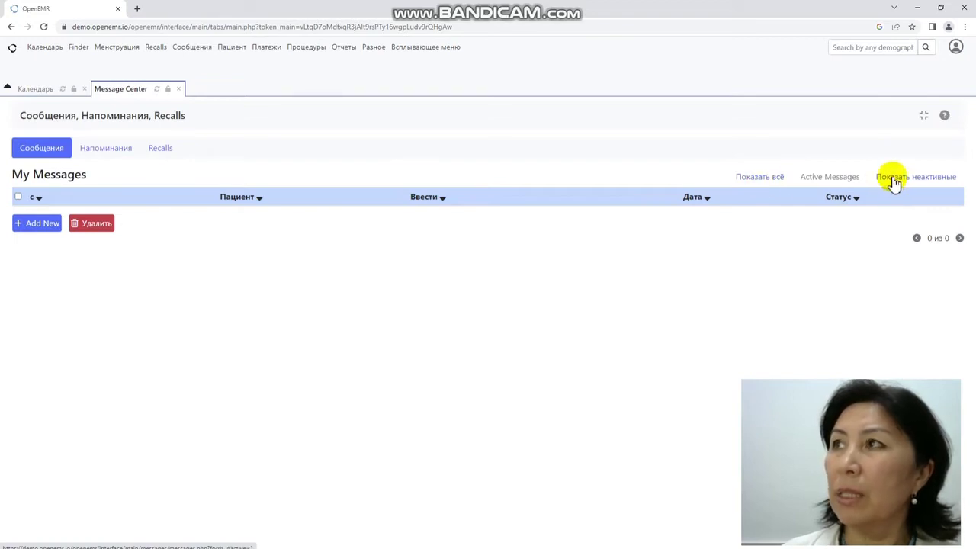
click(38, 227)
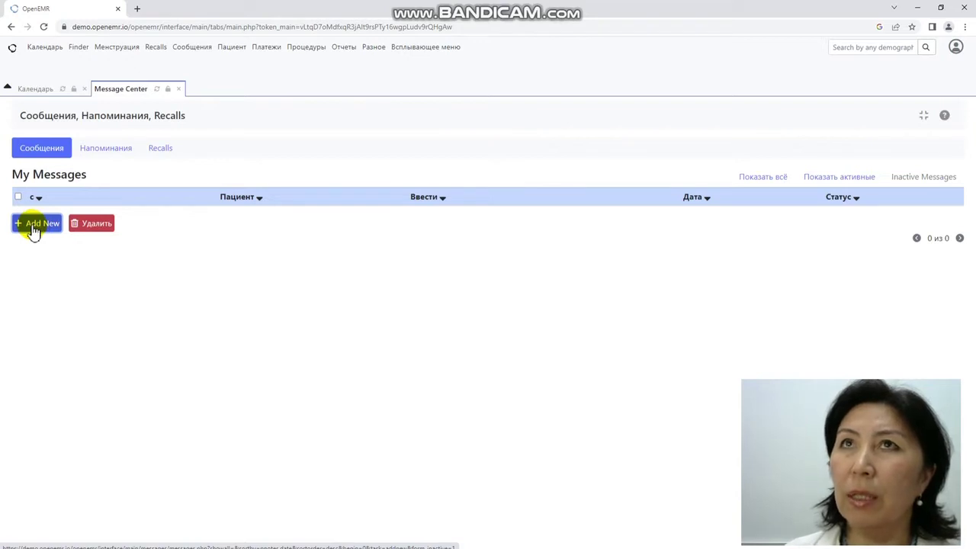
click(34, 229)
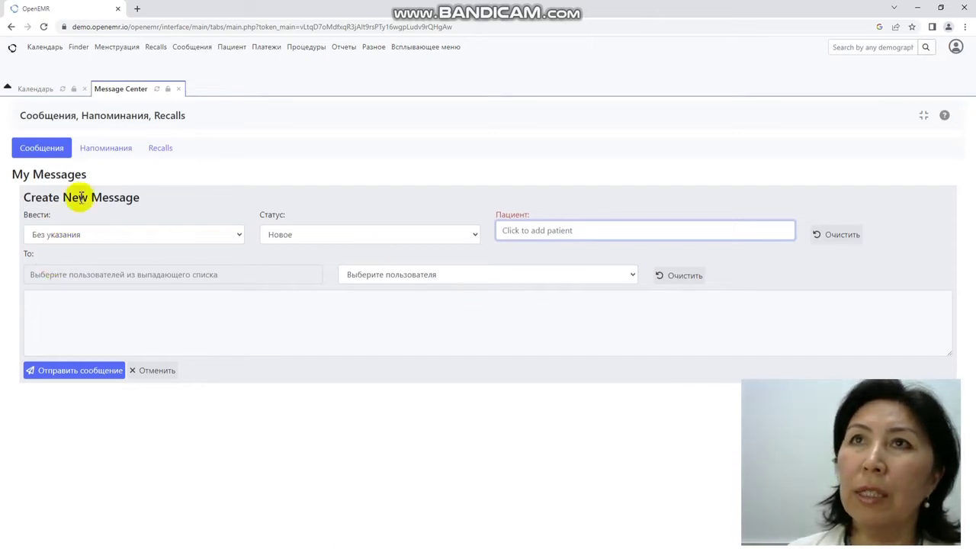
click(178, 88)
click(230, 48)
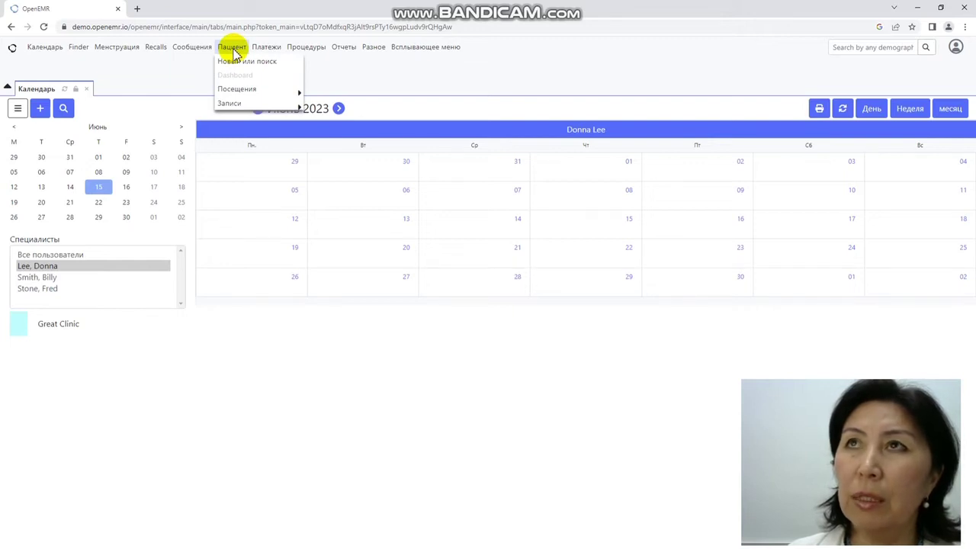
Step: On a new Search or Add Patient form, enter the patient's first name, patronymic and surname
click(239, 62)
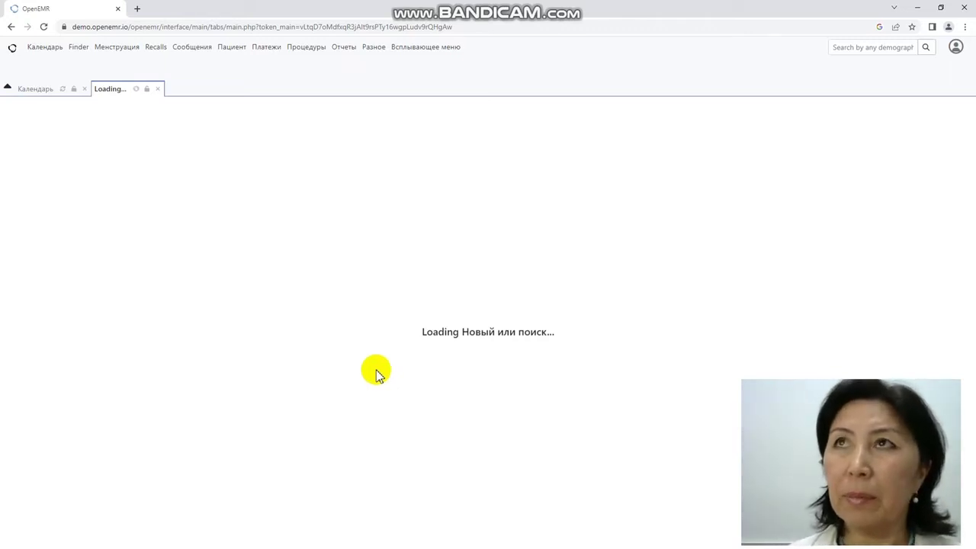
click(381, 200)
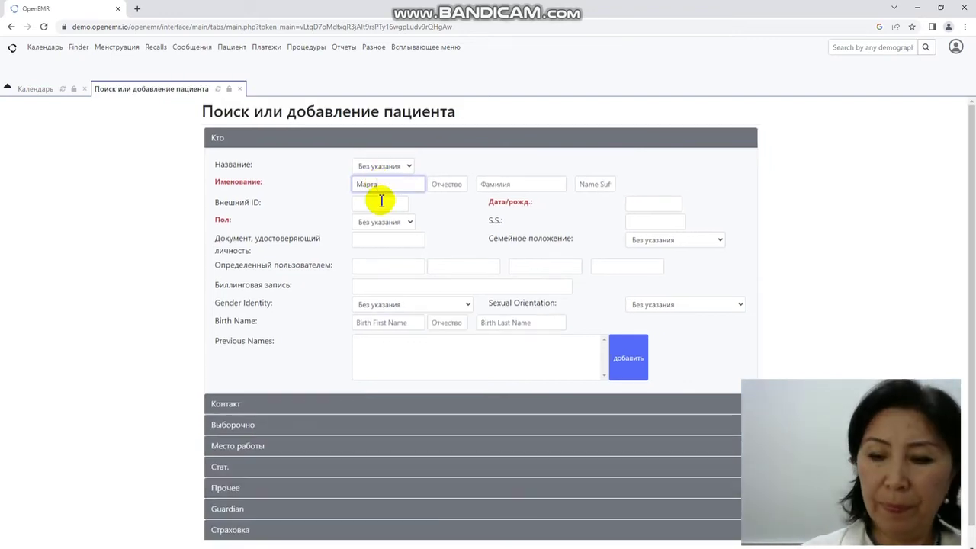
text(ат)
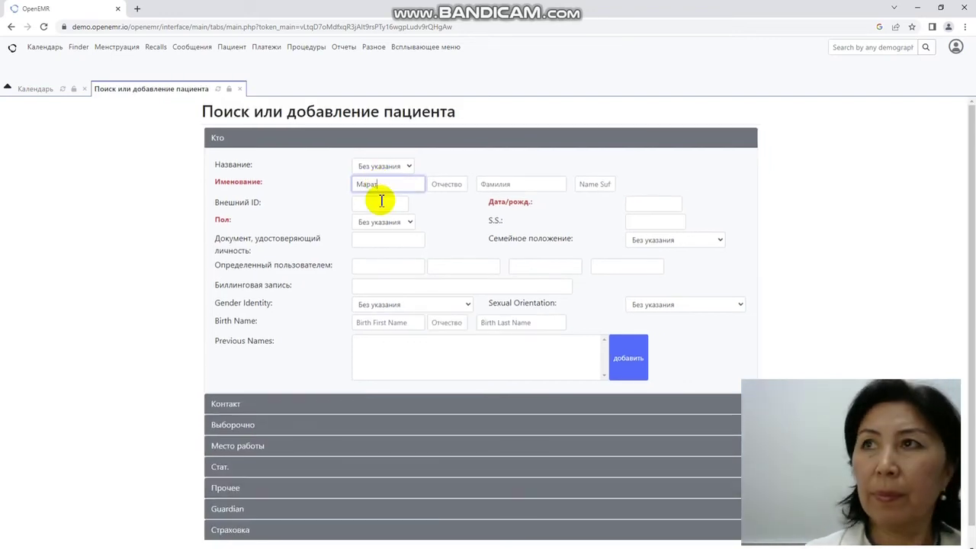
click(438, 184)
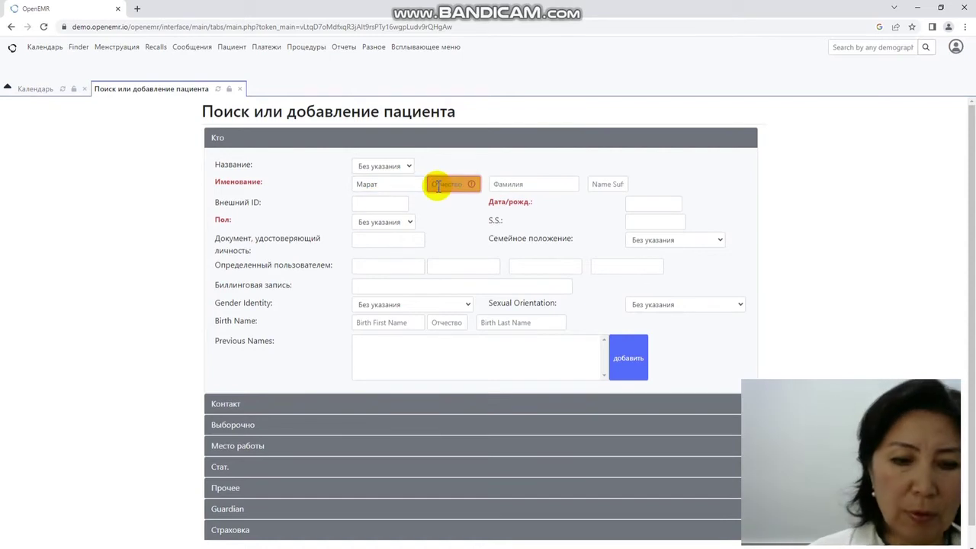
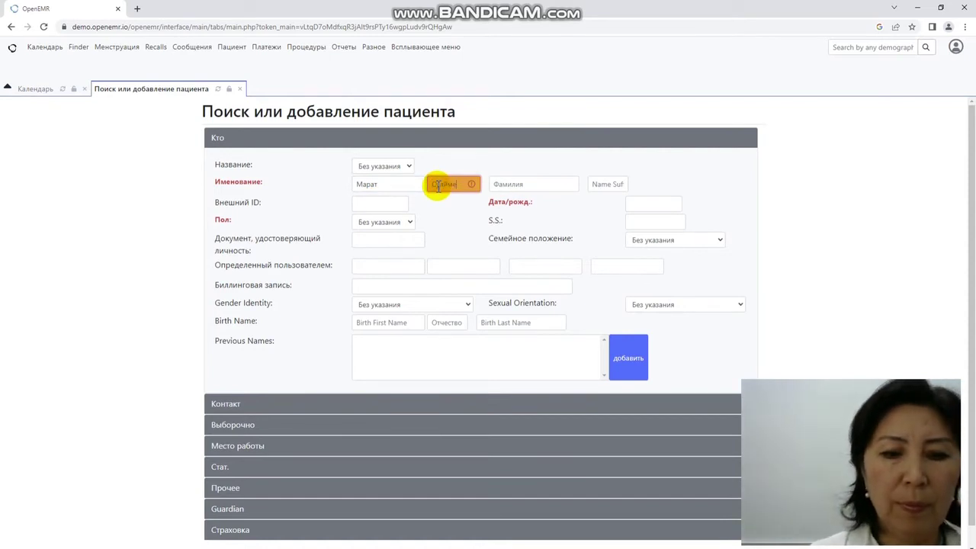
click(497, 183)
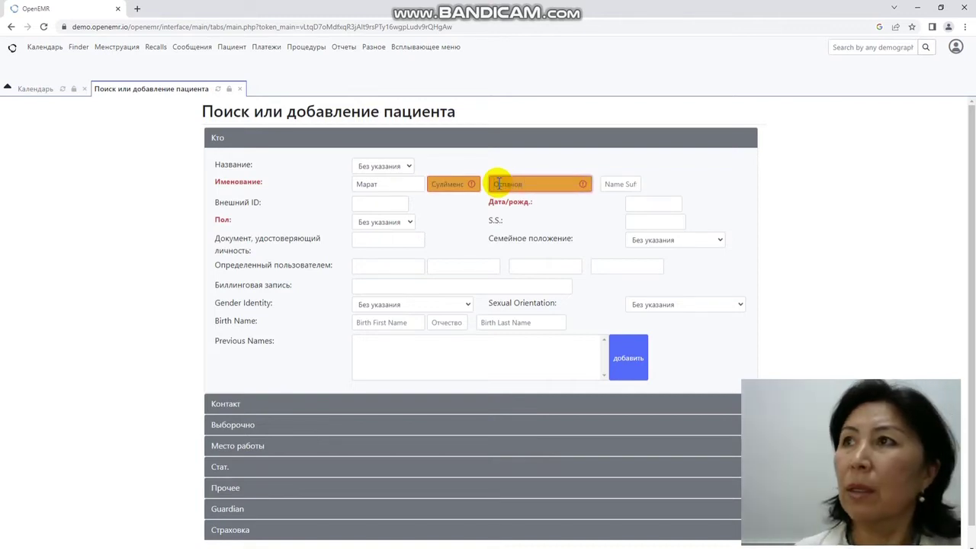
click(645, 204)
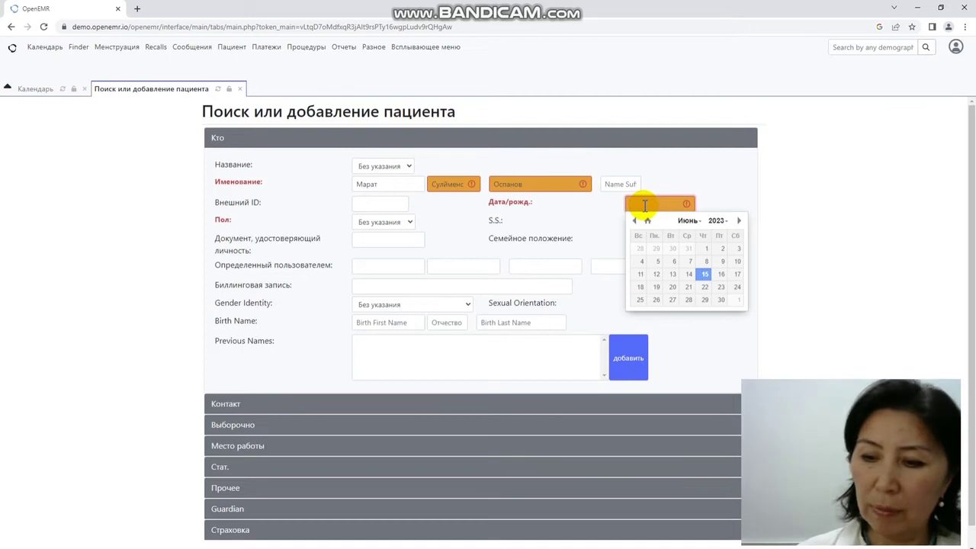
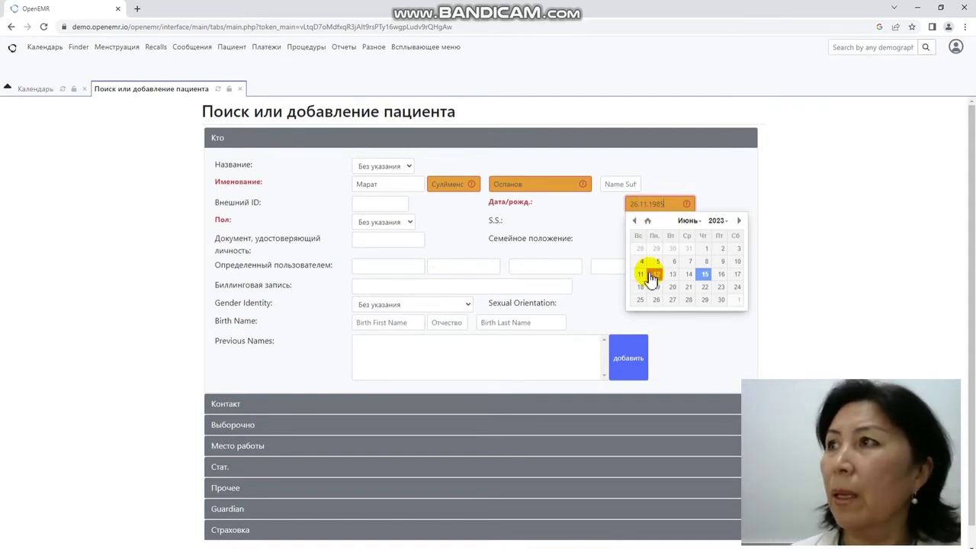
click(675, 202)
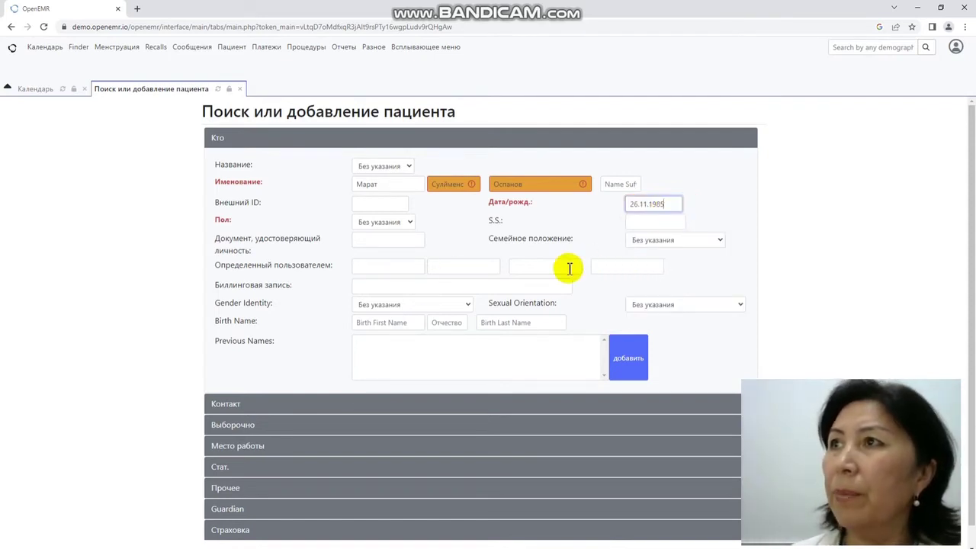
Step: Set marital status to Отдельный, edit the external ID, and submit the form
click(710, 240)
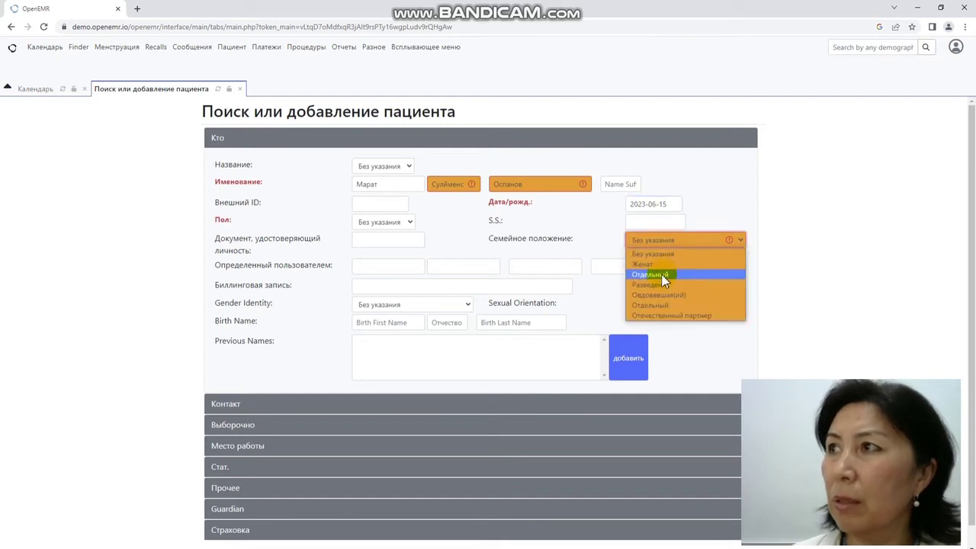
click(665, 275)
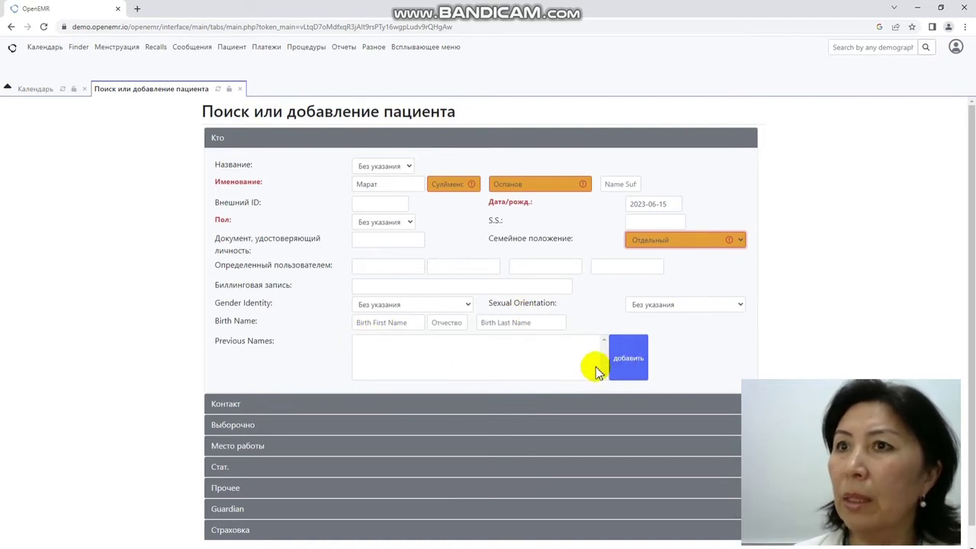
scroll(539, 378, down, 1)
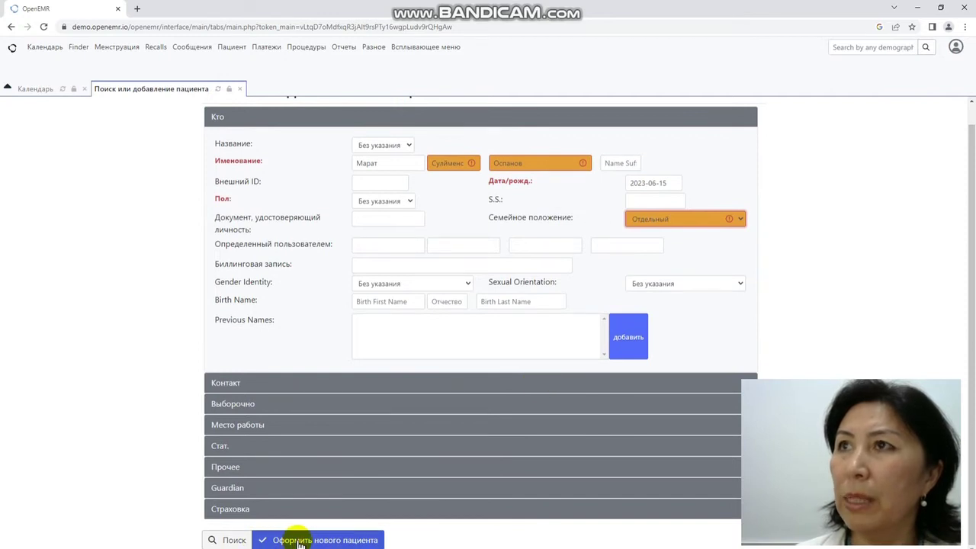
click(375, 184)
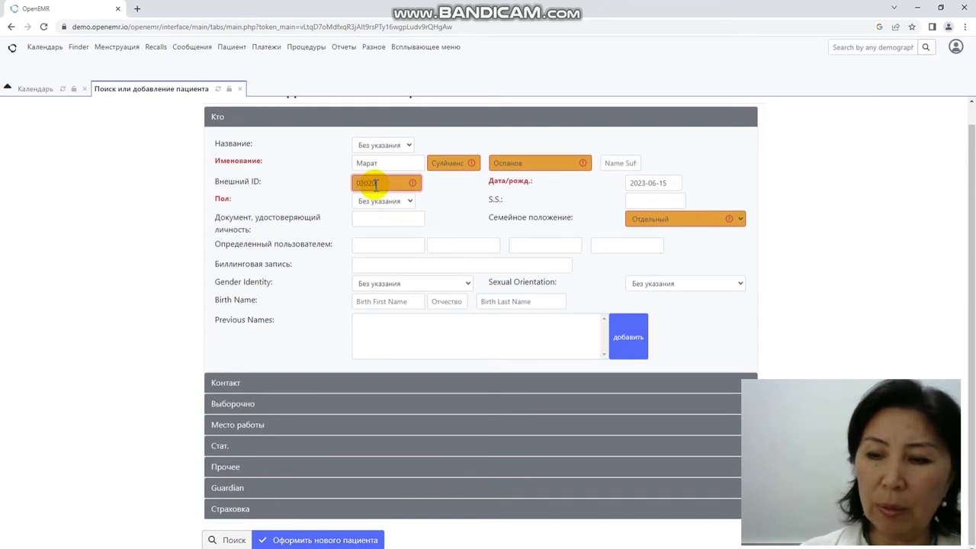
key(BackSpace)
key(BackSpace)
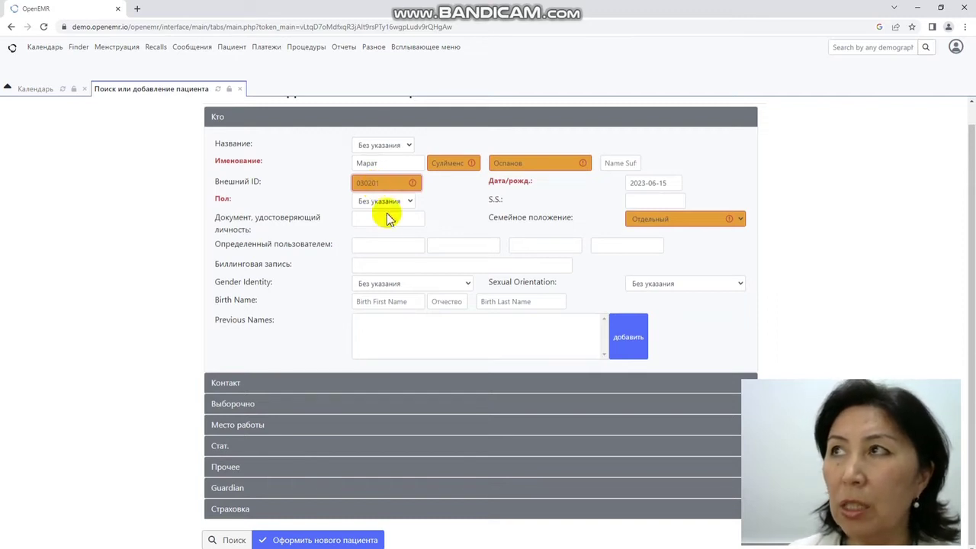
click(330, 540)
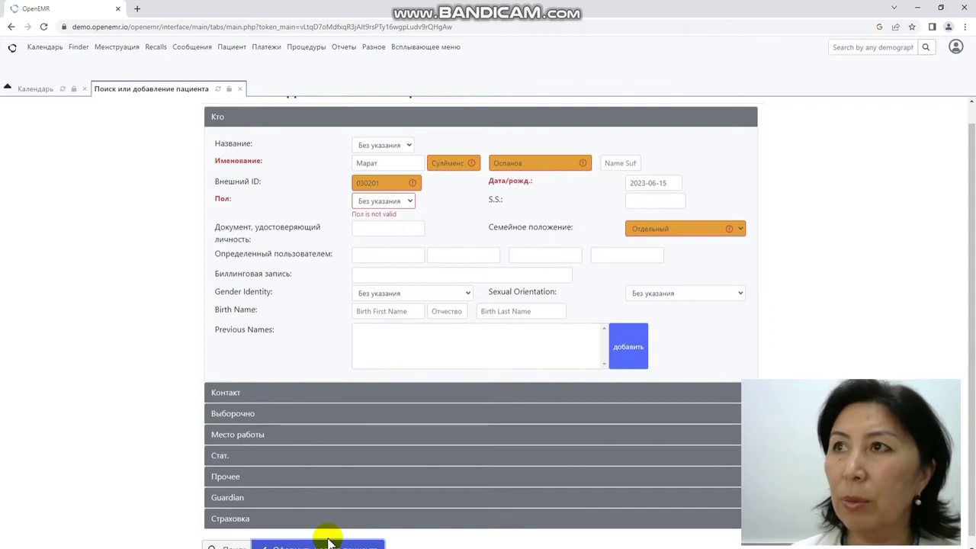
Step: Set sex to мужской and resubmit the new patient registration
click(409, 201)
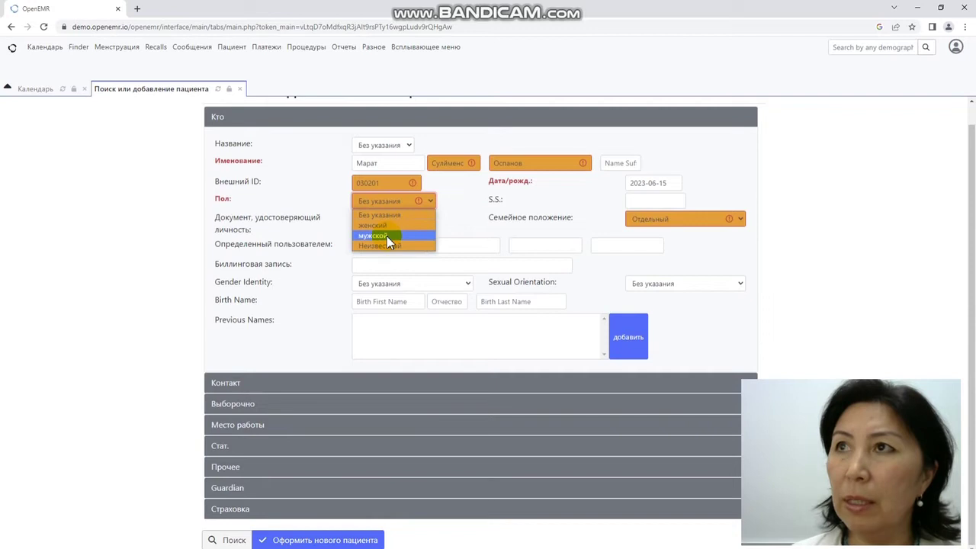
click(386, 235)
click(320, 539)
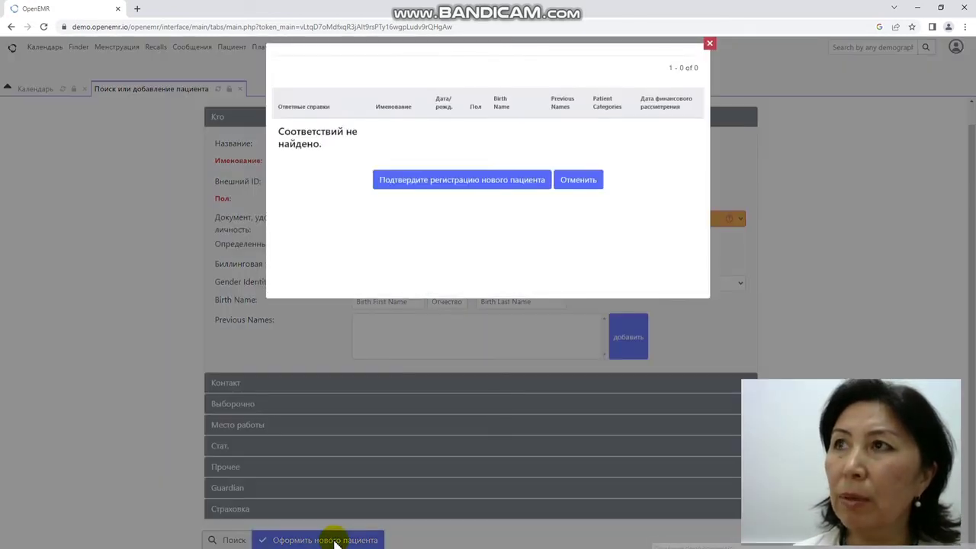
Step: Choose Подтвердите регистрацию нового пациента in the no-matches dialog
click(479, 181)
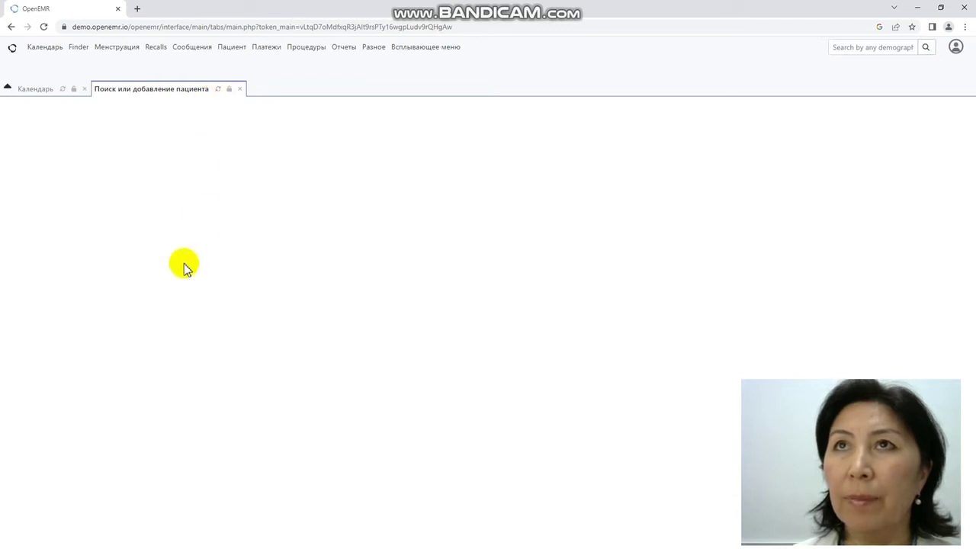
Step: Close the Unknown error tab and open a blank Пациент > Новый или поиск form
click(231, 46)
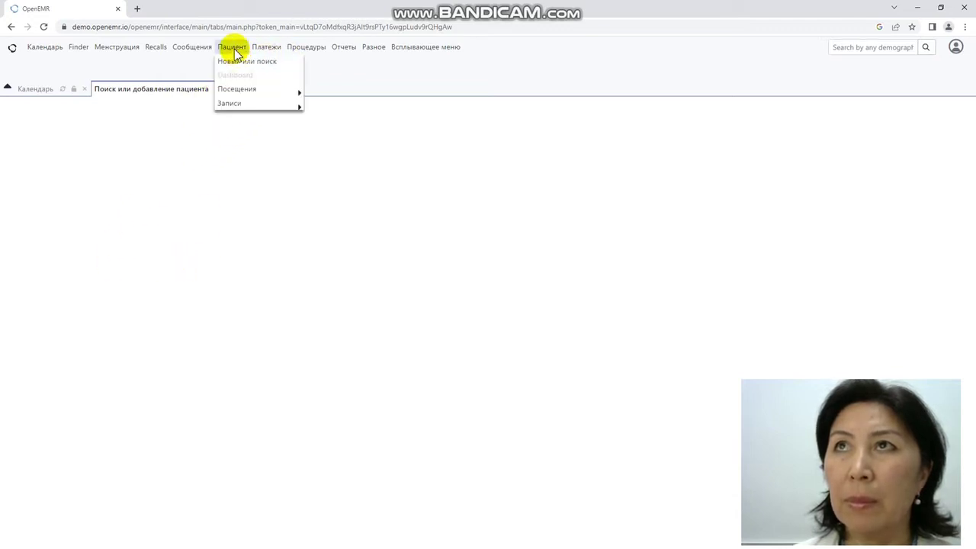
mouse_move(262, 95)
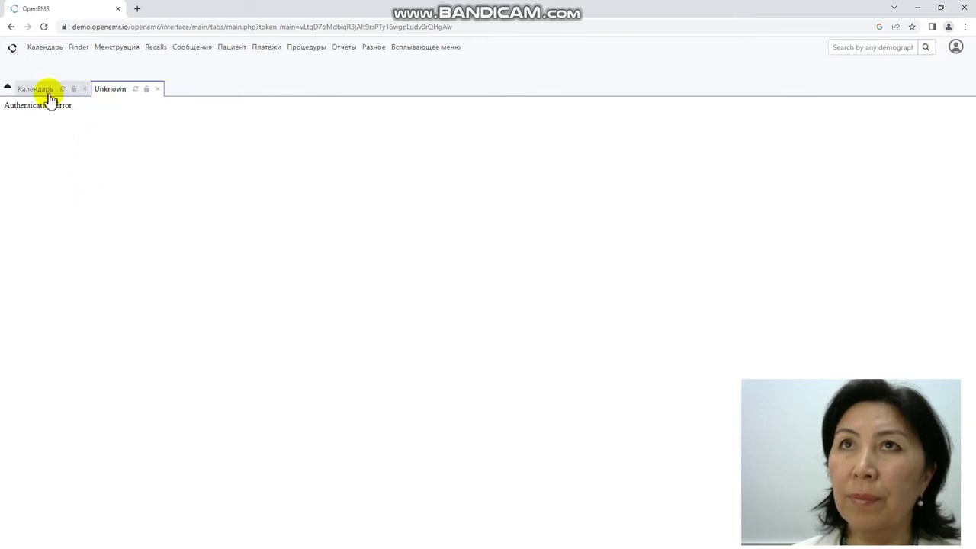
click(157, 90)
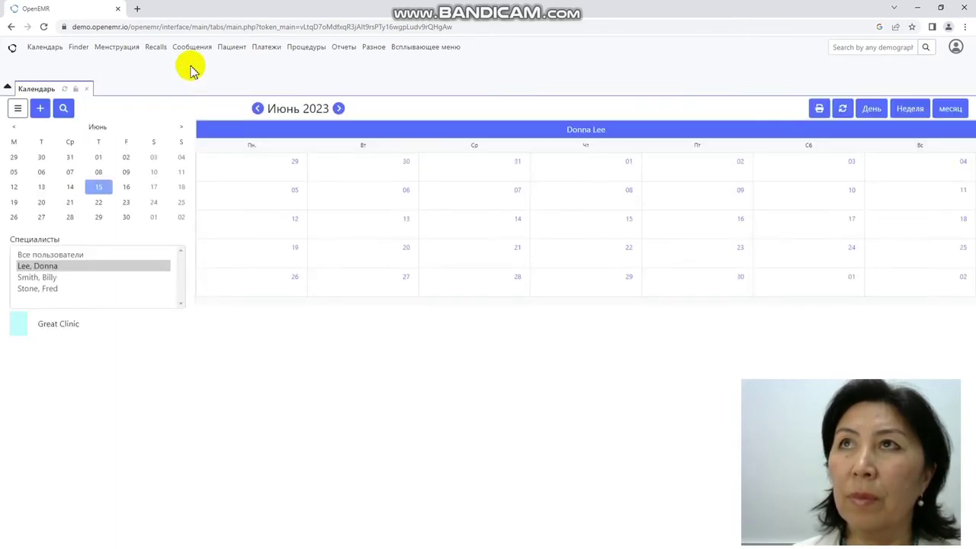
click(235, 62)
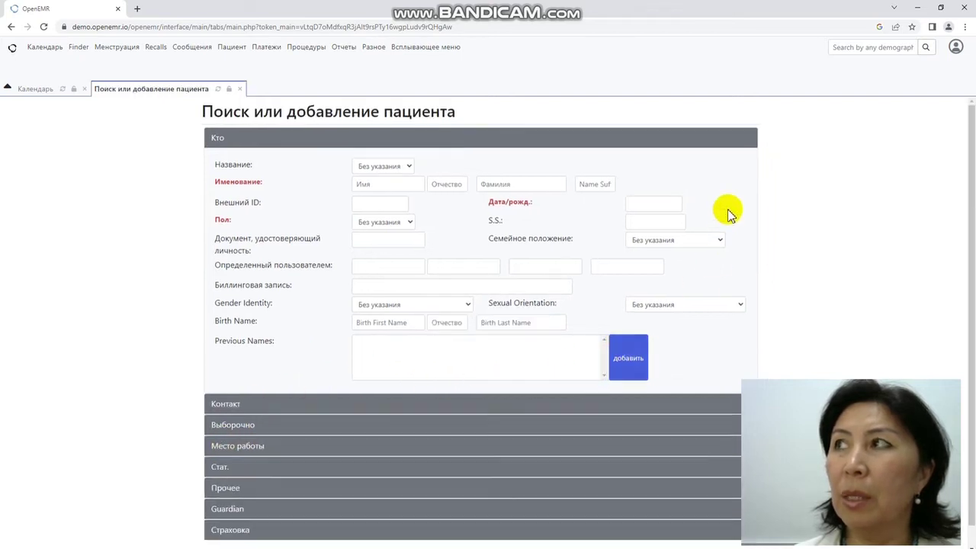
scroll(170, 488, down, 1)
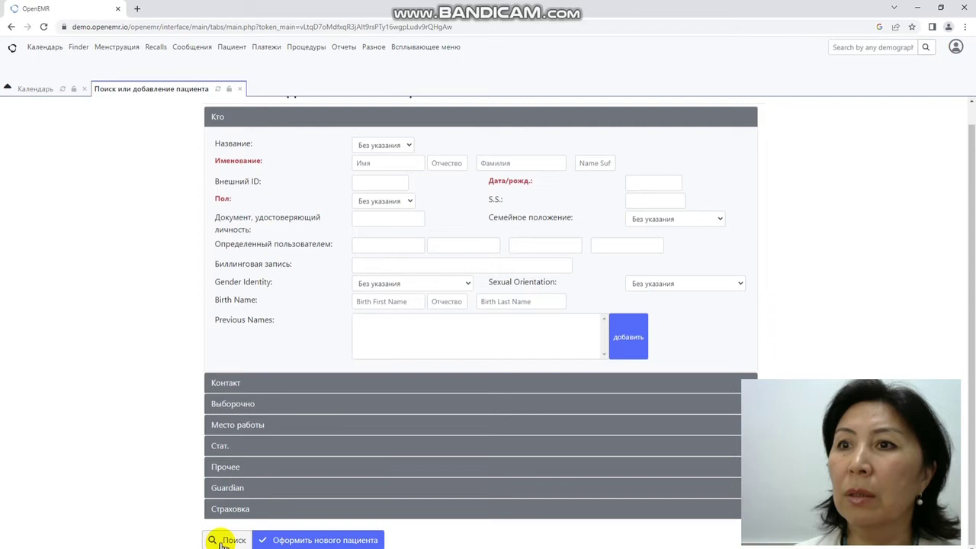
click(222, 541)
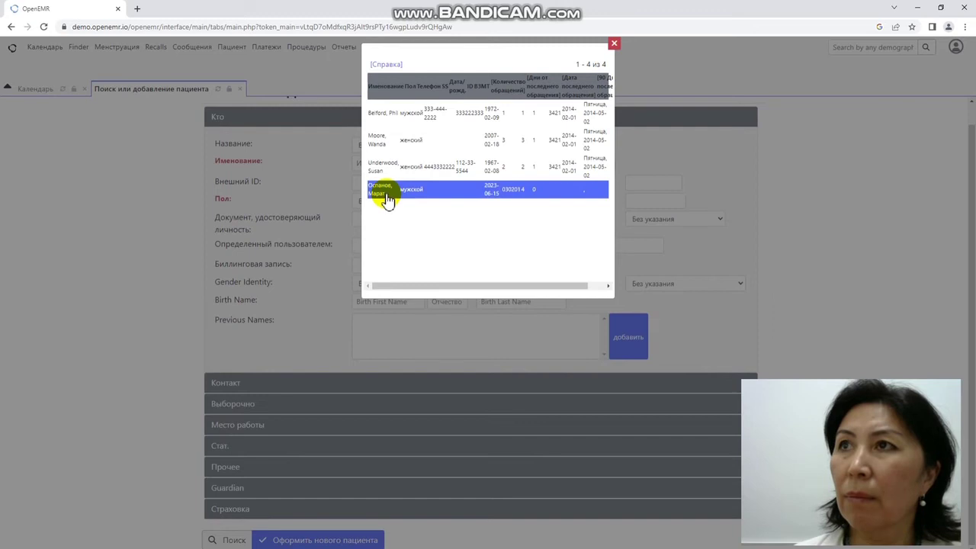
click(615, 43)
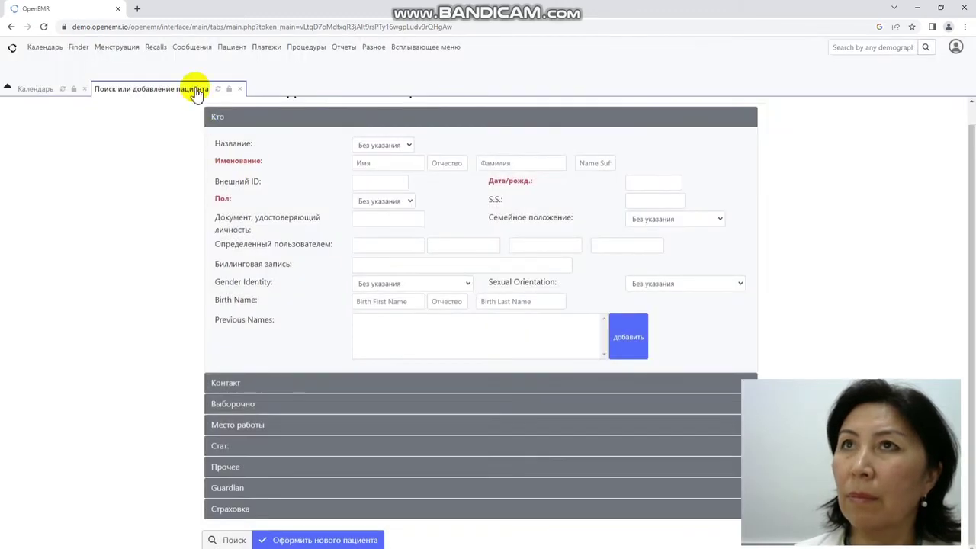
click(230, 44)
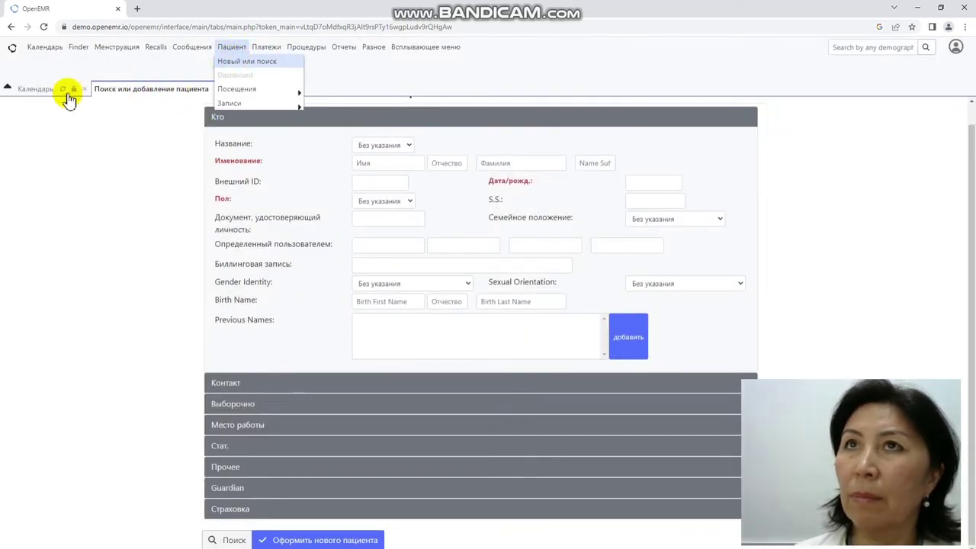
Step: Back on the patient form, search by the patient's external ID to get the single match
click(44, 45)
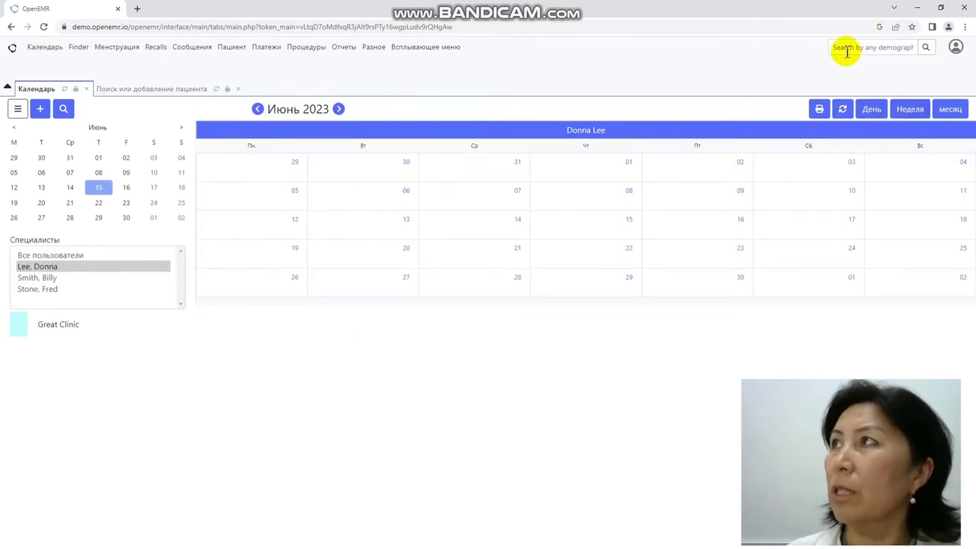
click(955, 48)
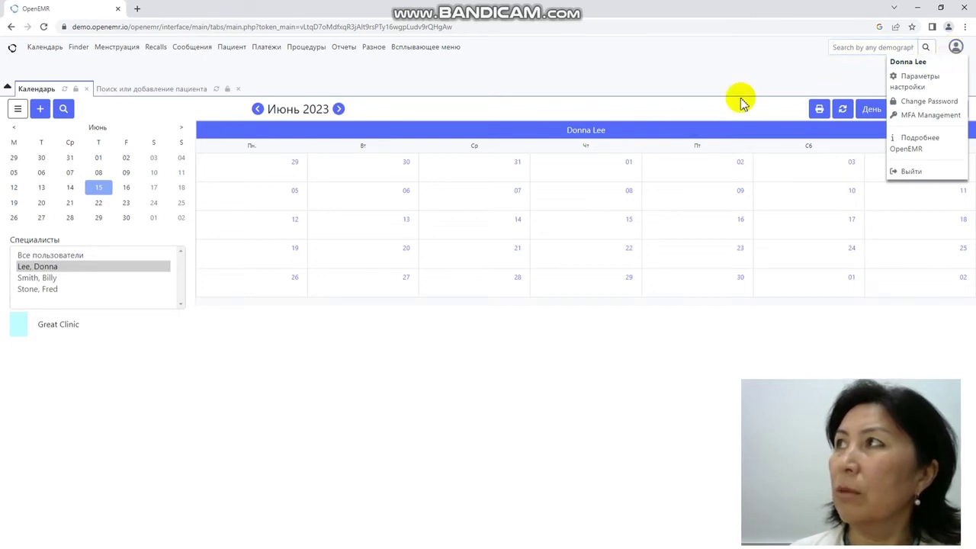
click(169, 95)
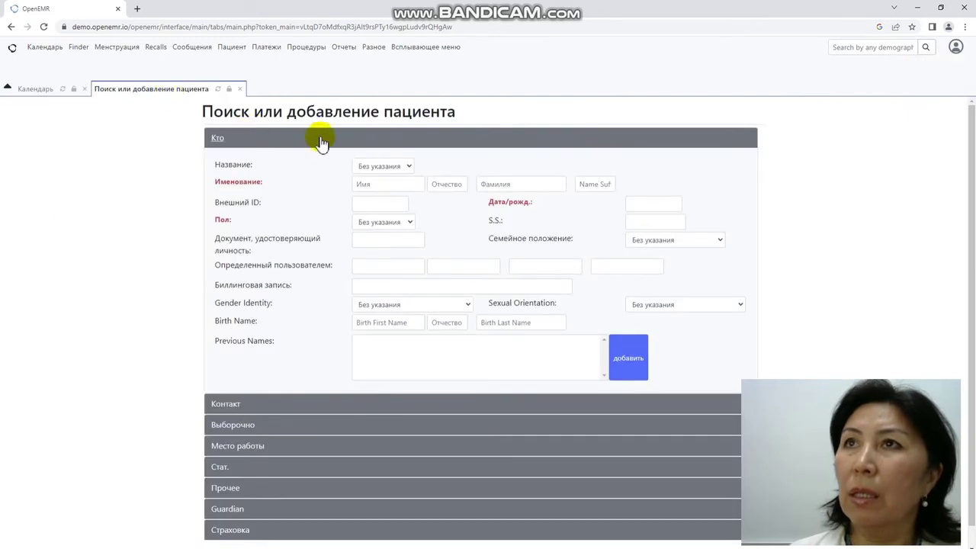
click(370, 202)
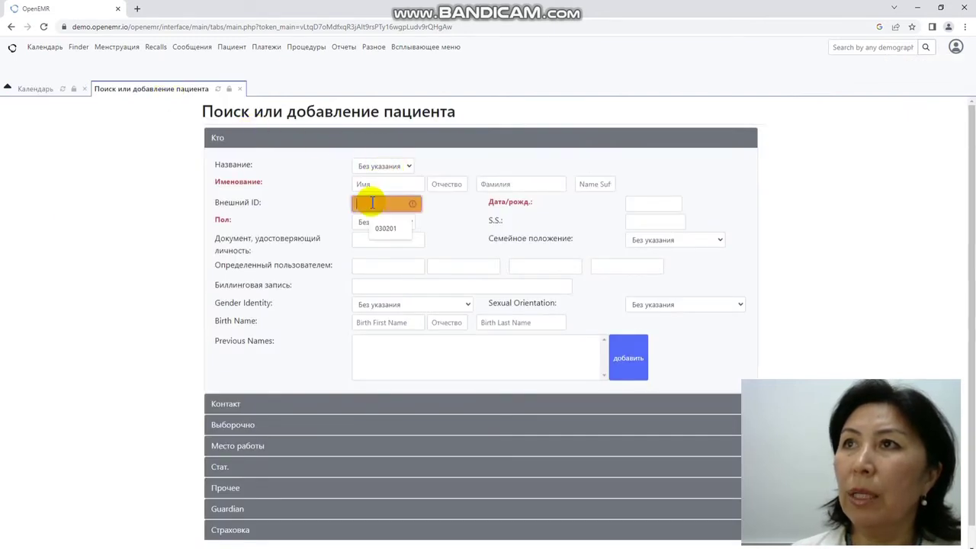
text(030201)
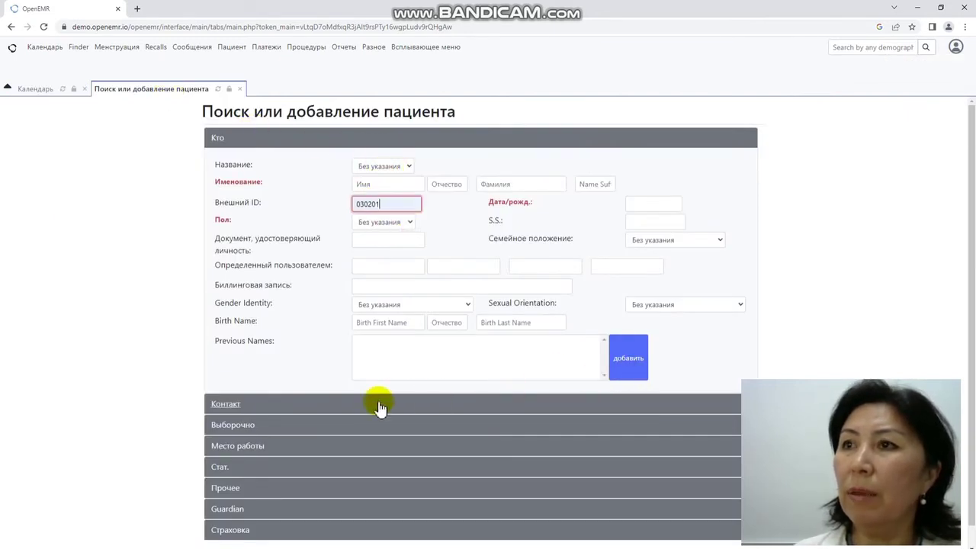
scroll(374, 408, down, 1)
click(236, 541)
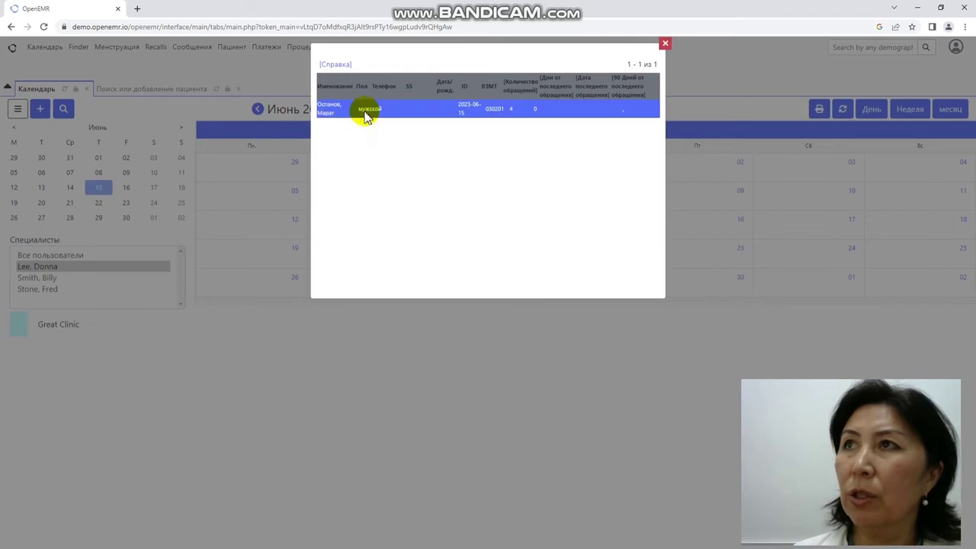
Step: Select the found patient, close the blank popup, open their record and acknowledge the clinical reminder
click(366, 114)
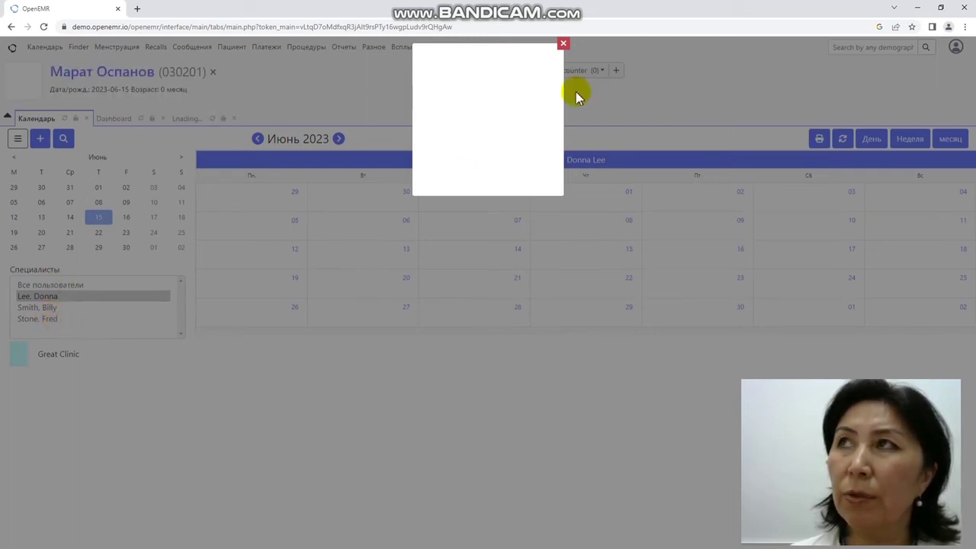
click(563, 46)
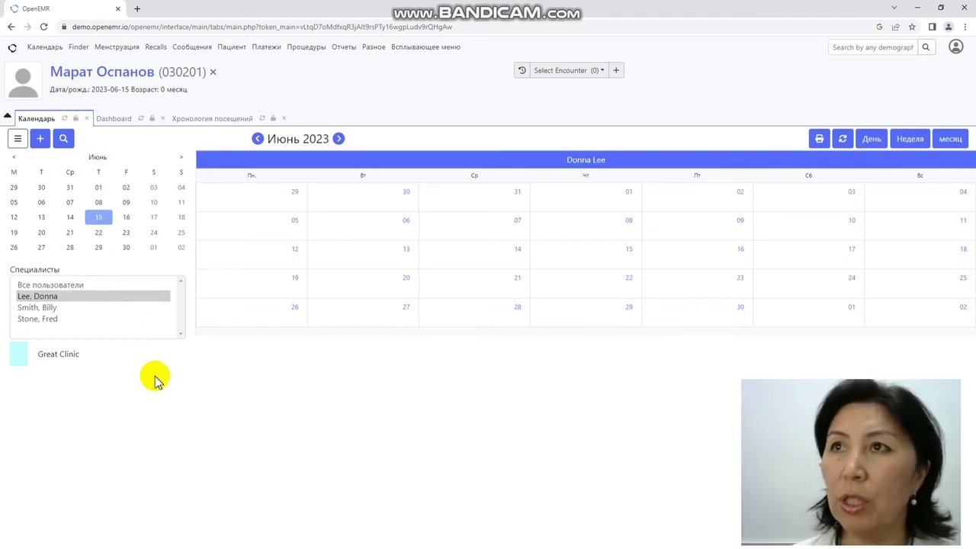
click(100, 71)
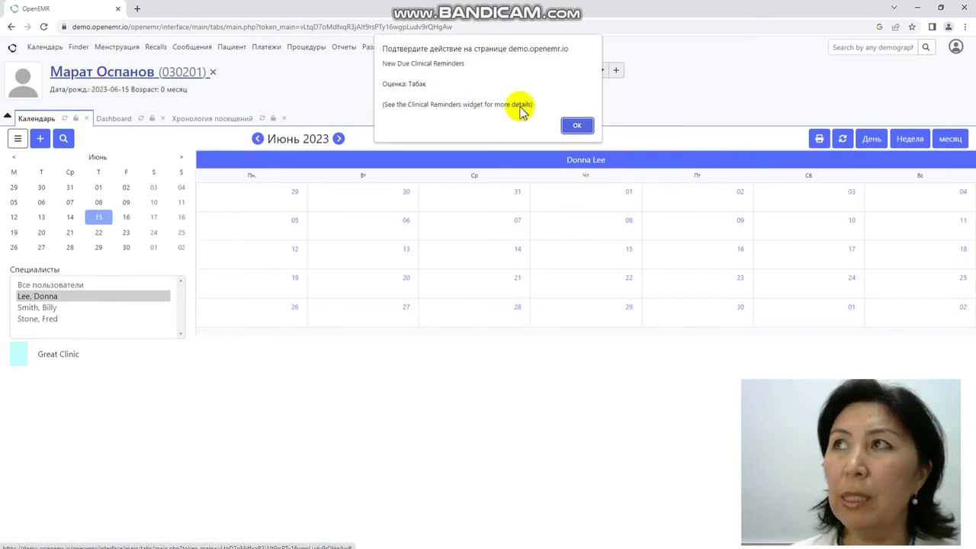
click(570, 125)
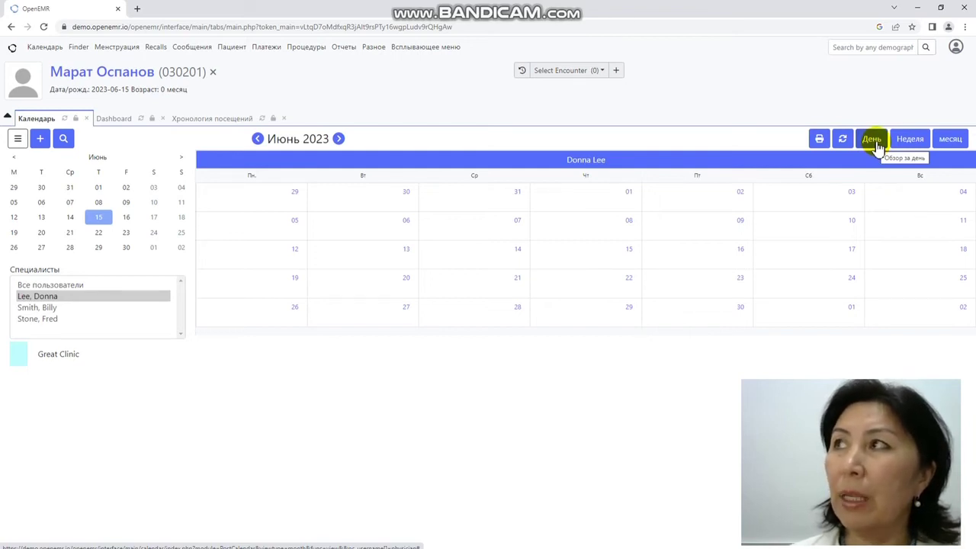
Step: Switch the calendar through day, week and month views back to week, then pick Friday 16 June at 10:30
click(874, 142)
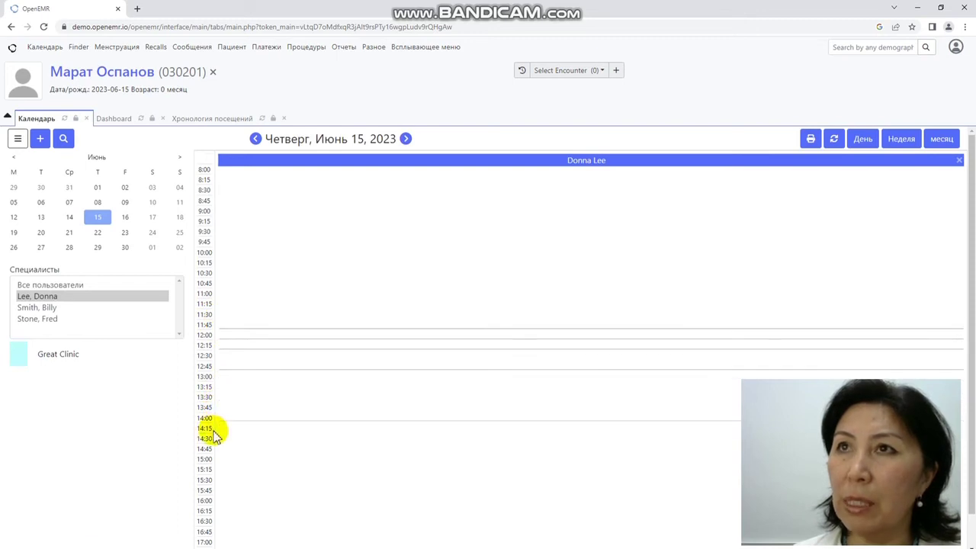
click(911, 143)
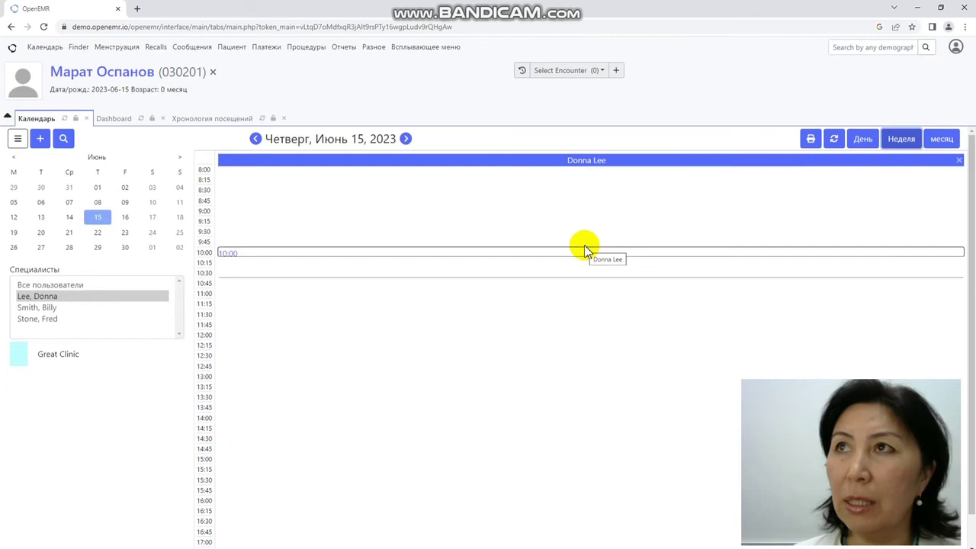
click(942, 139)
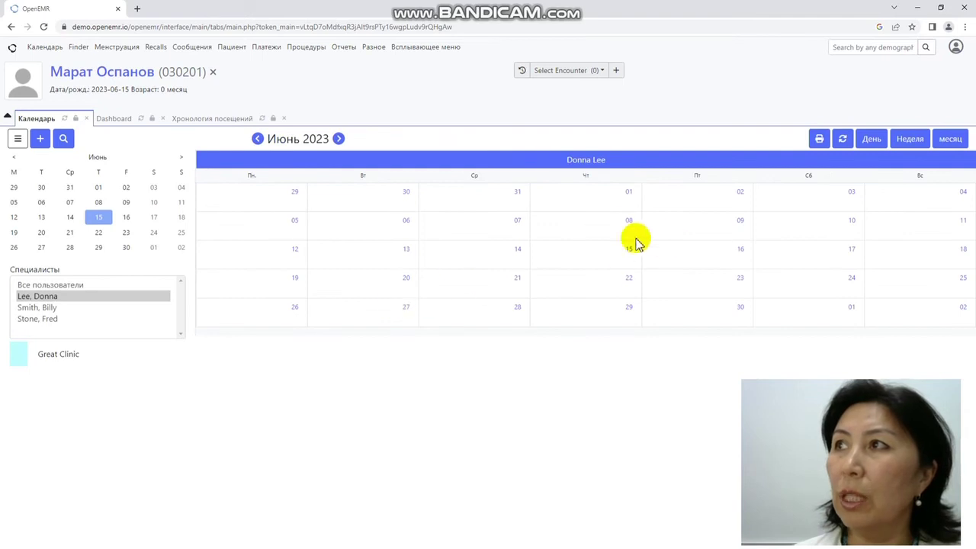
click(912, 144)
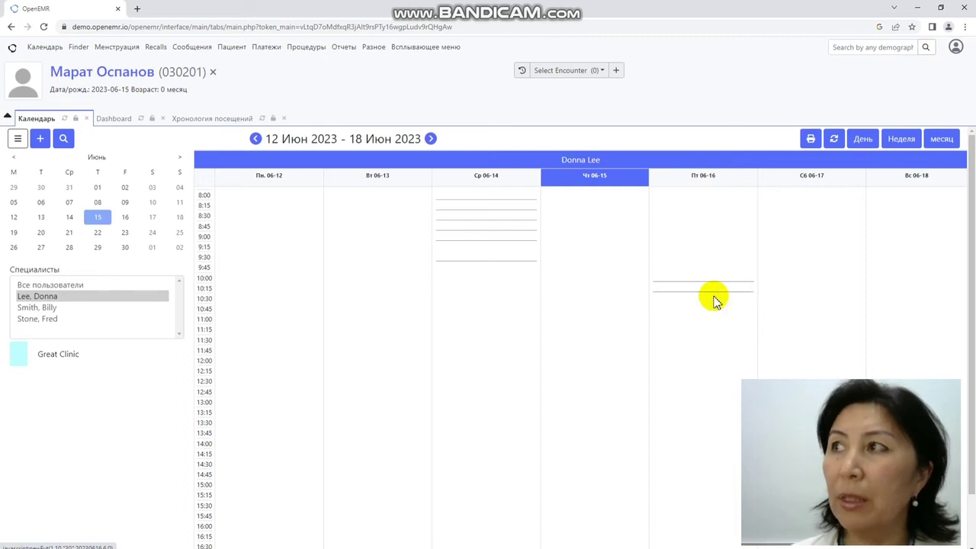
click(715, 299)
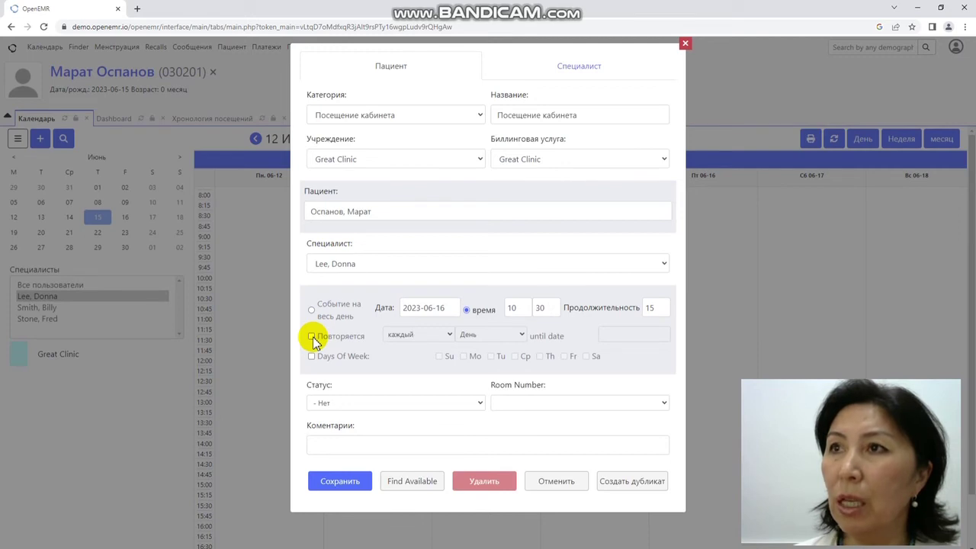
Step: Make the 10:30 office visit repeat on Days Of Week: Monday and Friday
click(312, 337)
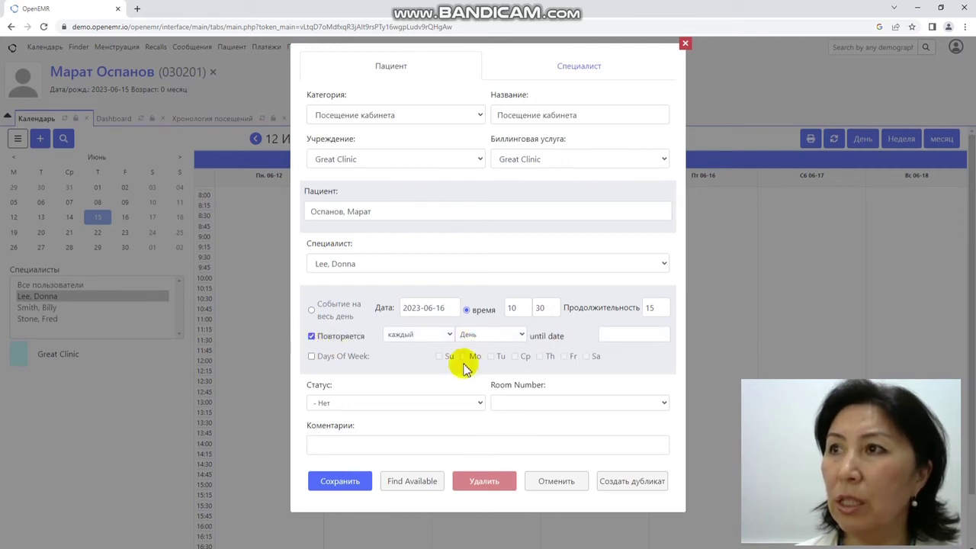
click(312, 337)
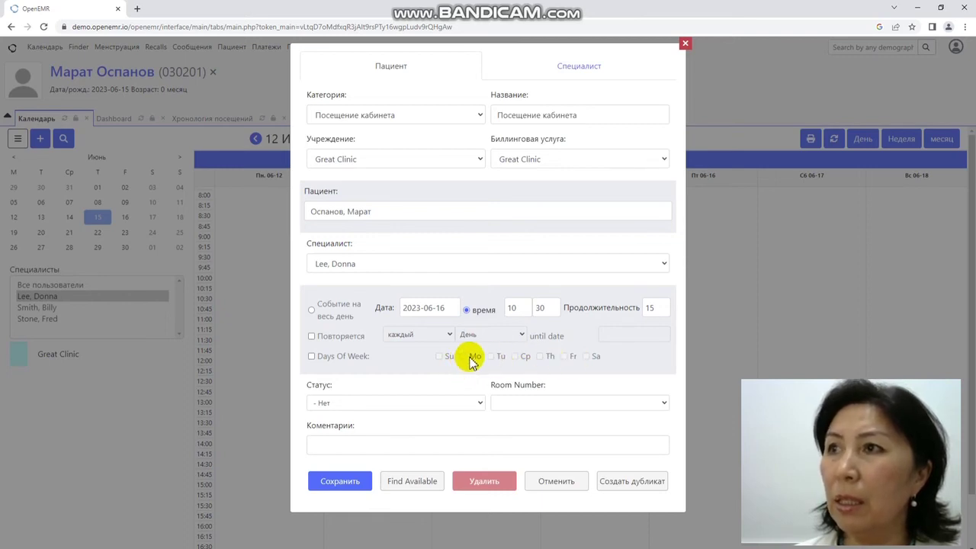
click(313, 357)
click(463, 357)
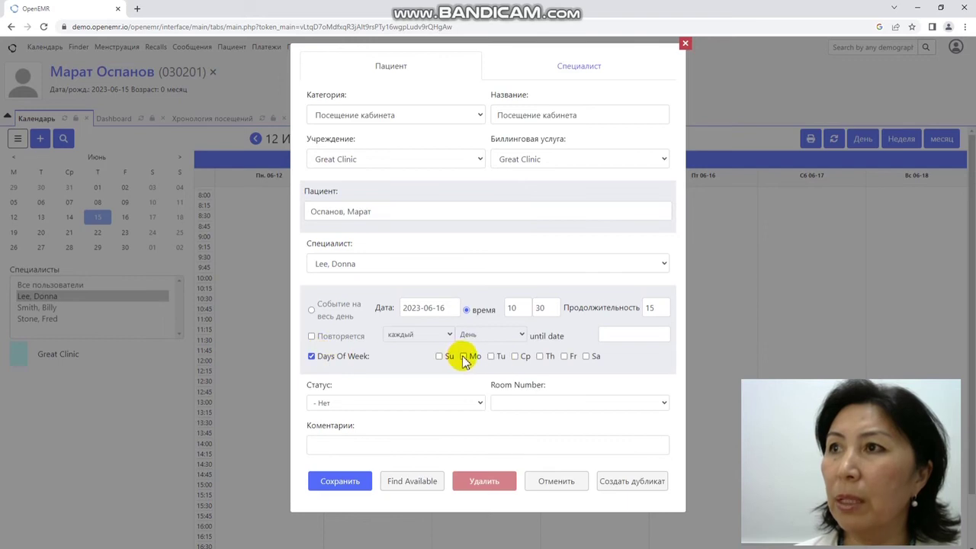
click(565, 357)
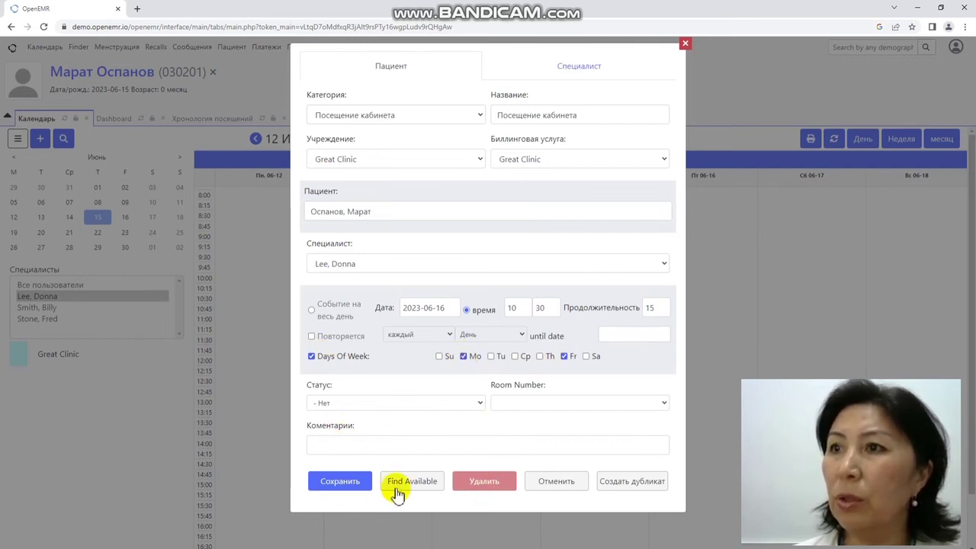
Step: End the repeats on 2023-06-29 and save, booking despite the provider-unavailable warning
click(341, 481)
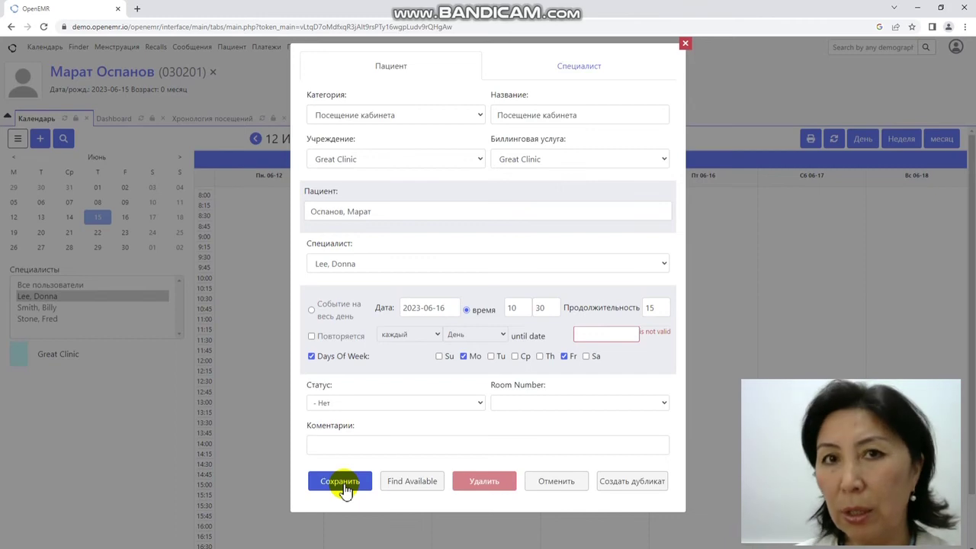
click(621, 333)
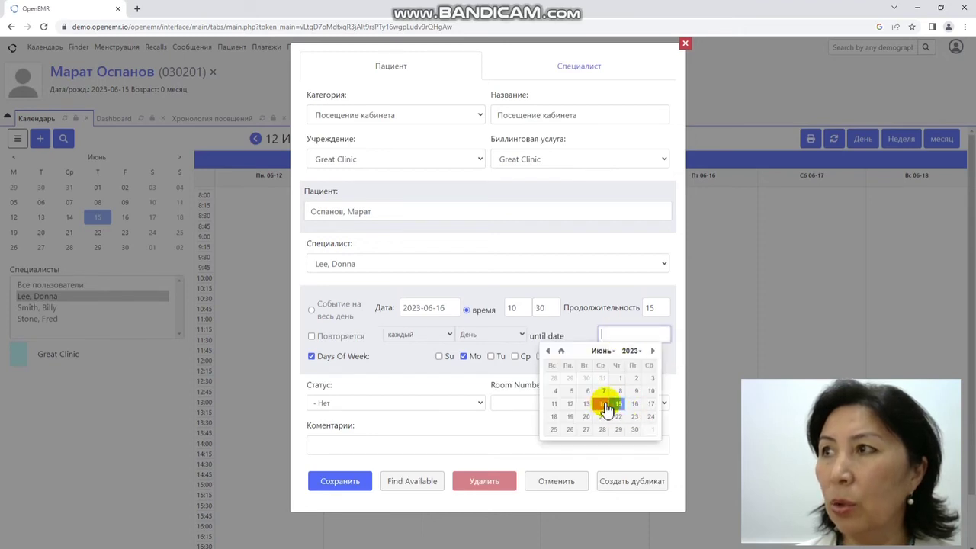
click(618, 431)
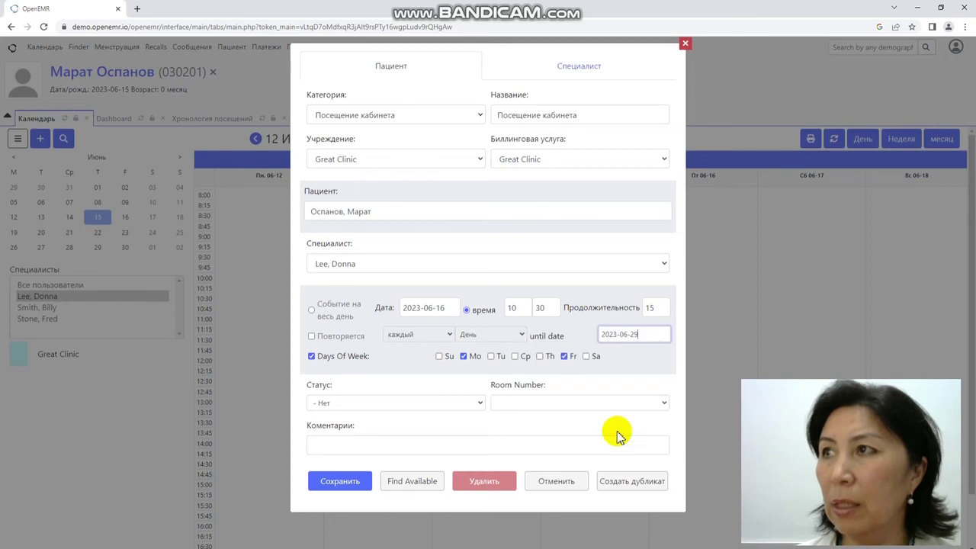
click(337, 483)
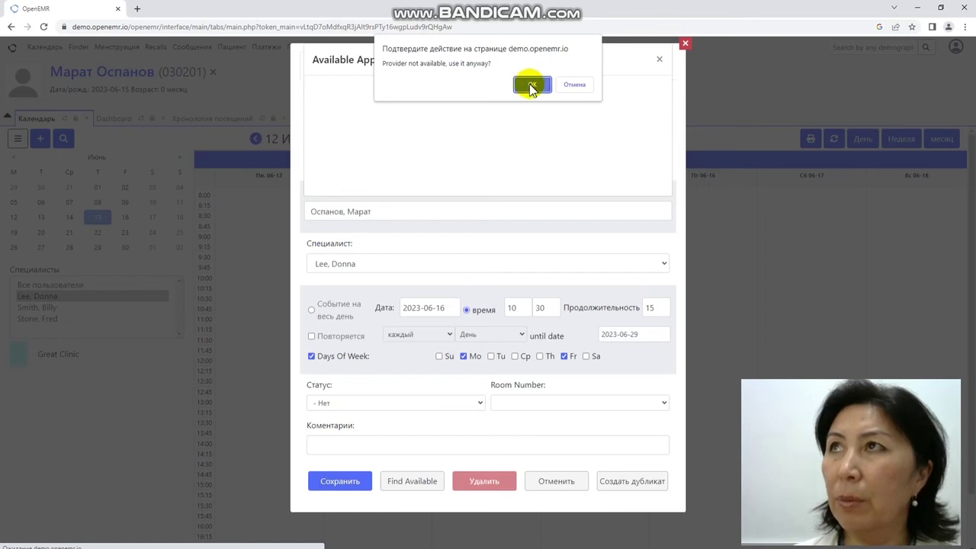
click(532, 85)
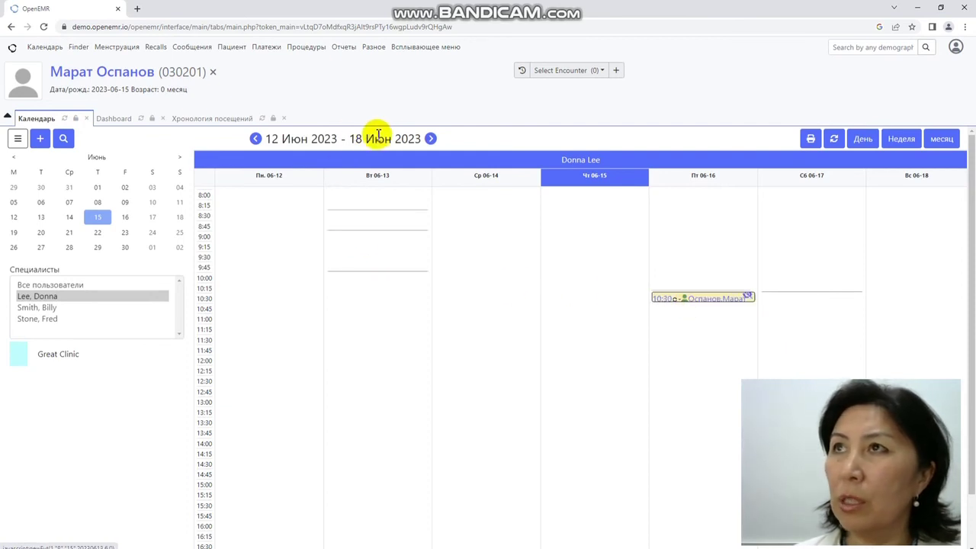
Step: Advance two weeks to 26 June and open the patient's dashboard from Monday's 10:30 visit
click(431, 140)
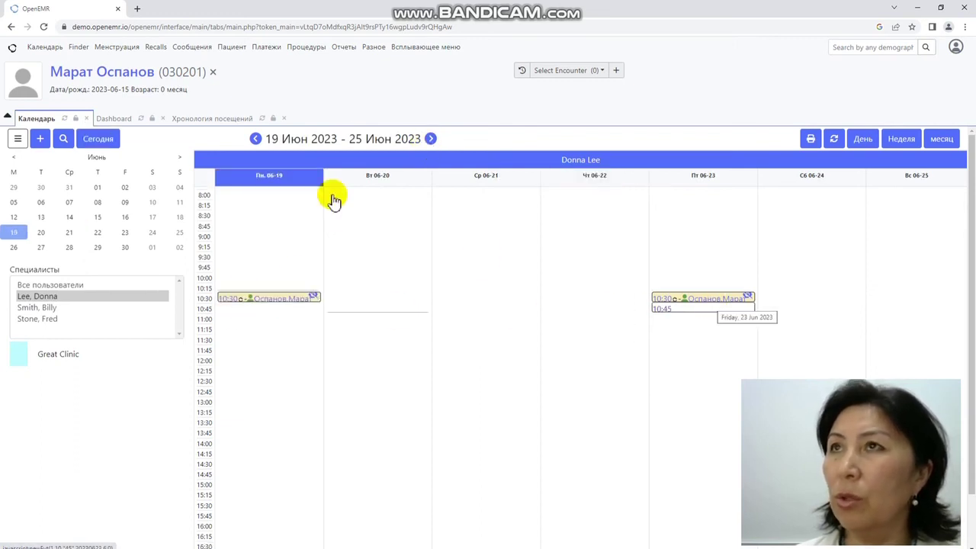
click(432, 139)
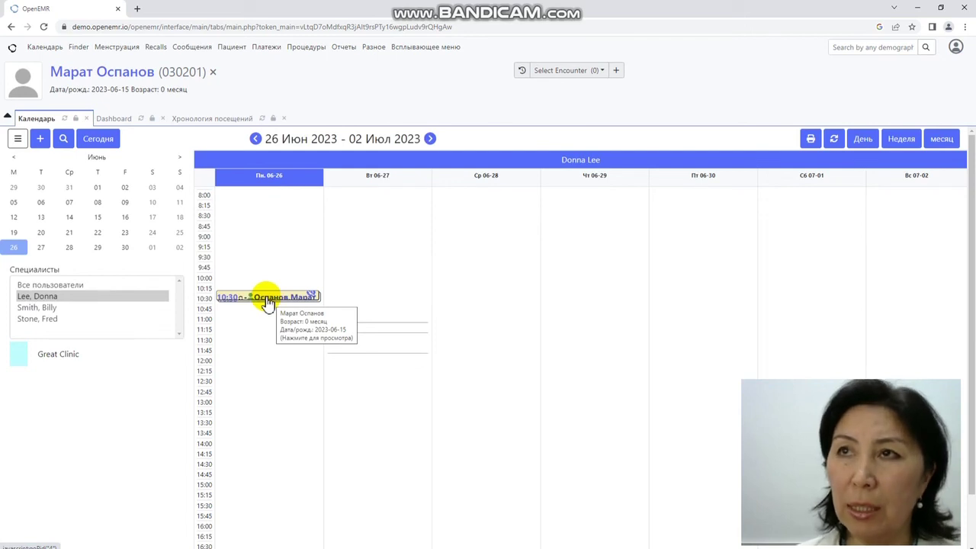
click(268, 301)
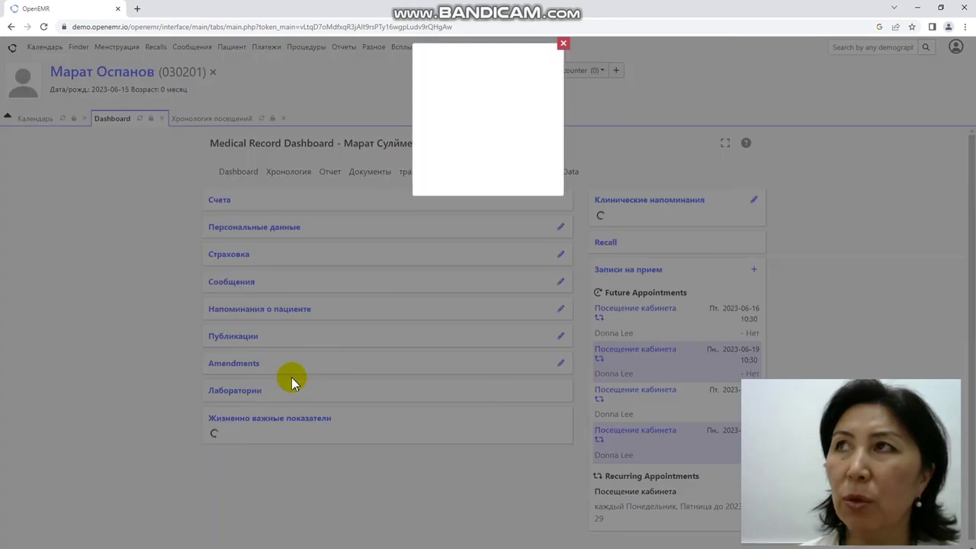
Step: Open the patient's Персональные данные for editing and cancel without saving
click(562, 44)
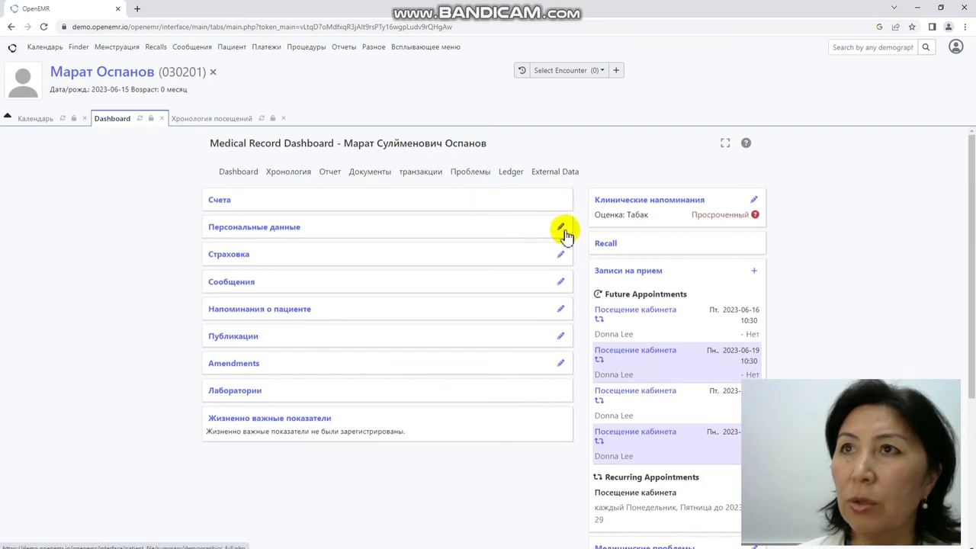
click(561, 230)
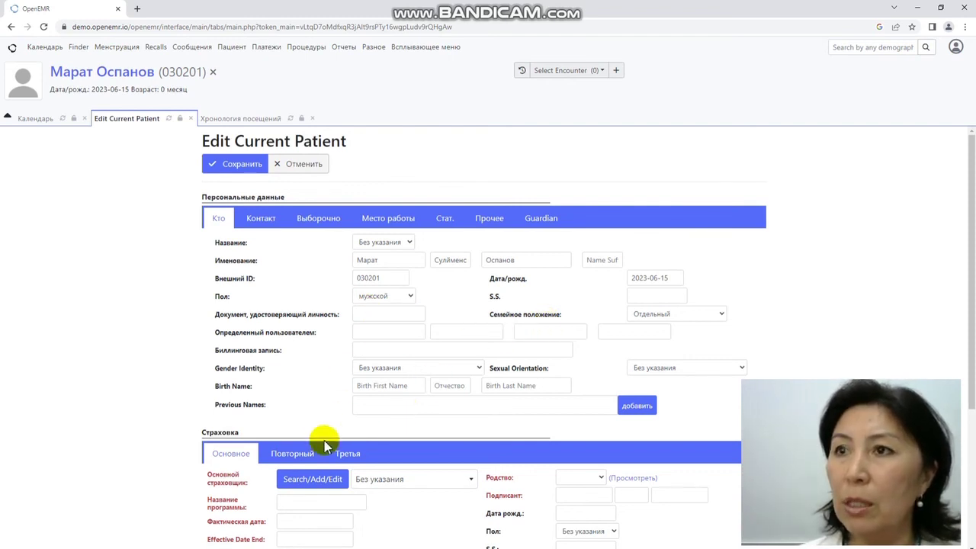
click(290, 169)
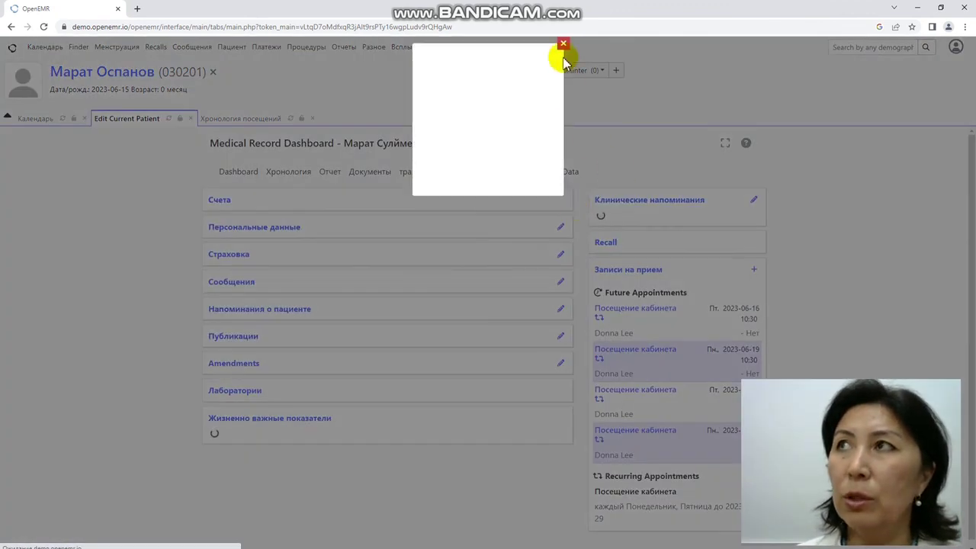
Step: Dismiss the blank popup and return to the 26 June – 2 July calendar week
click(563, 44)
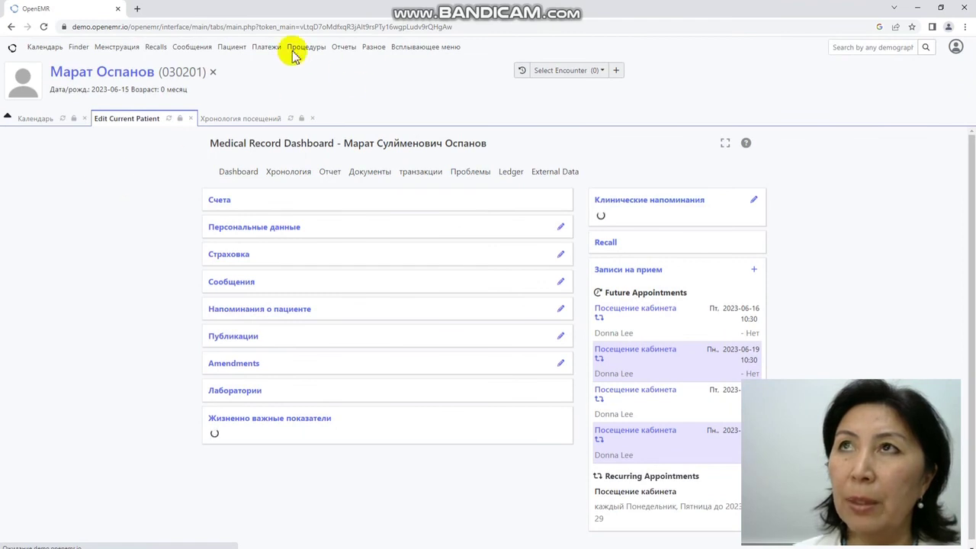
mouse_move(231, 51)
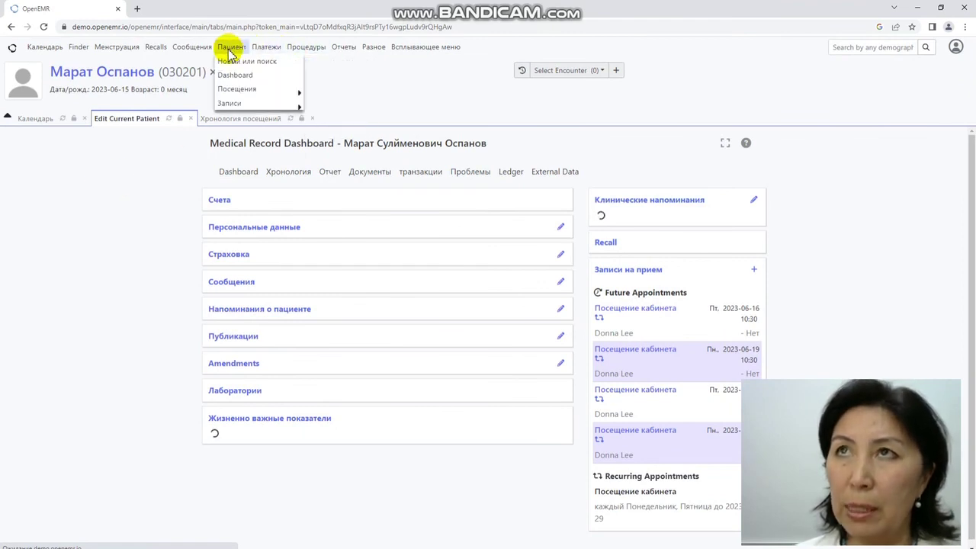
click(39, 120)
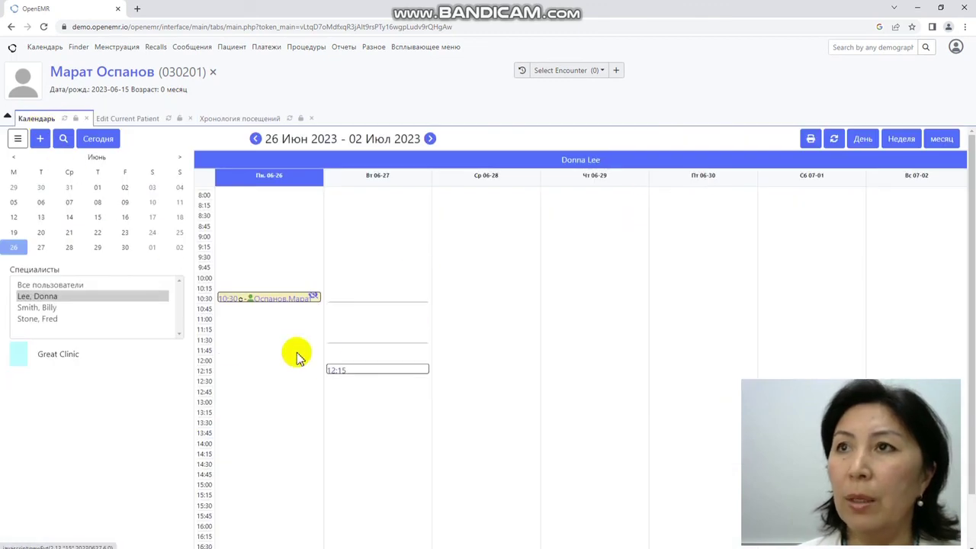